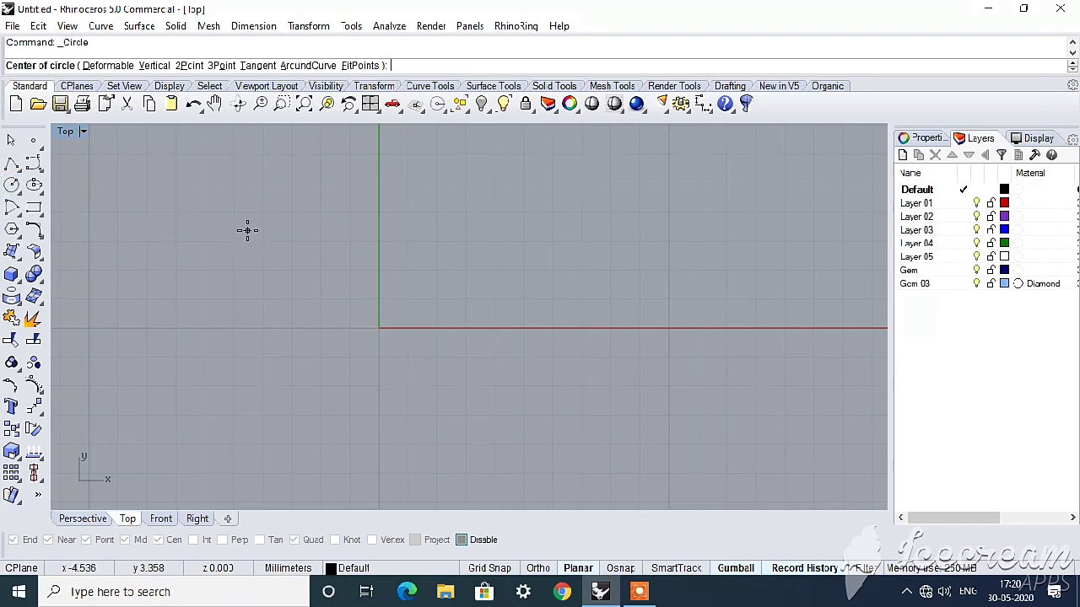
# - Draw a 1.6 mm diameter circle centred at the origin and select it
pyautogui.press('Return')
pyautogui.write('1.6')
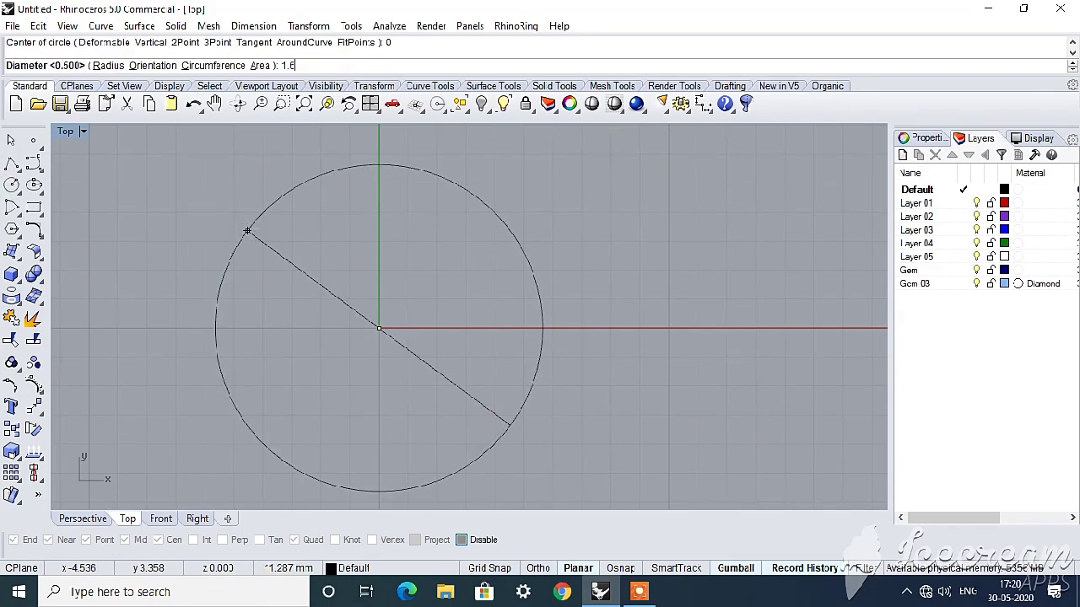
pyautogui.press('Return')
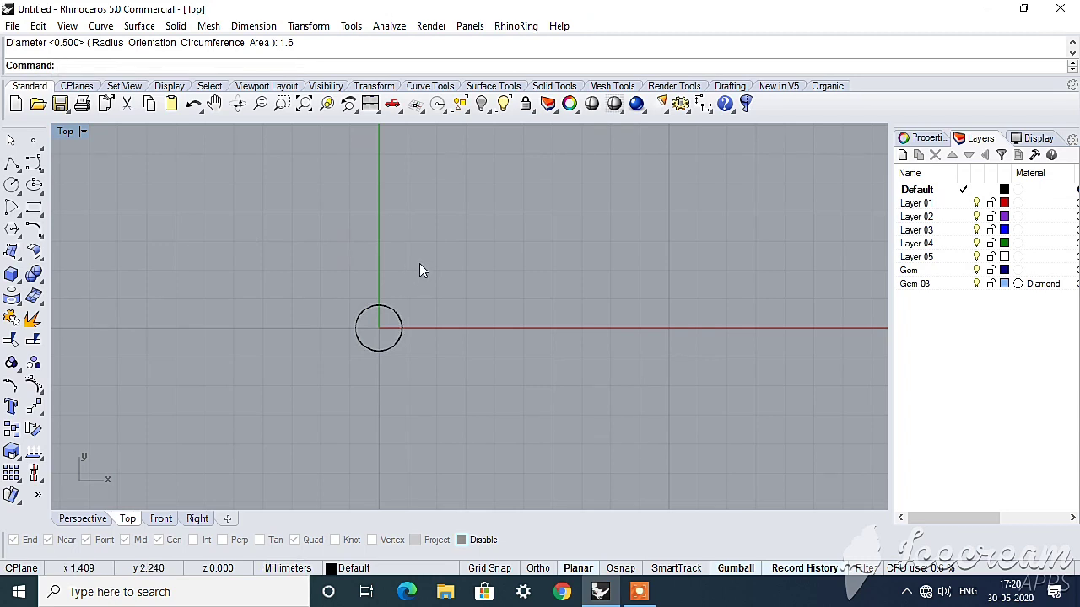
pyautogui.click(393, 311)
# - Try a diameter dimension on the circle, then cancel it
pyautogui.click(705, 106)
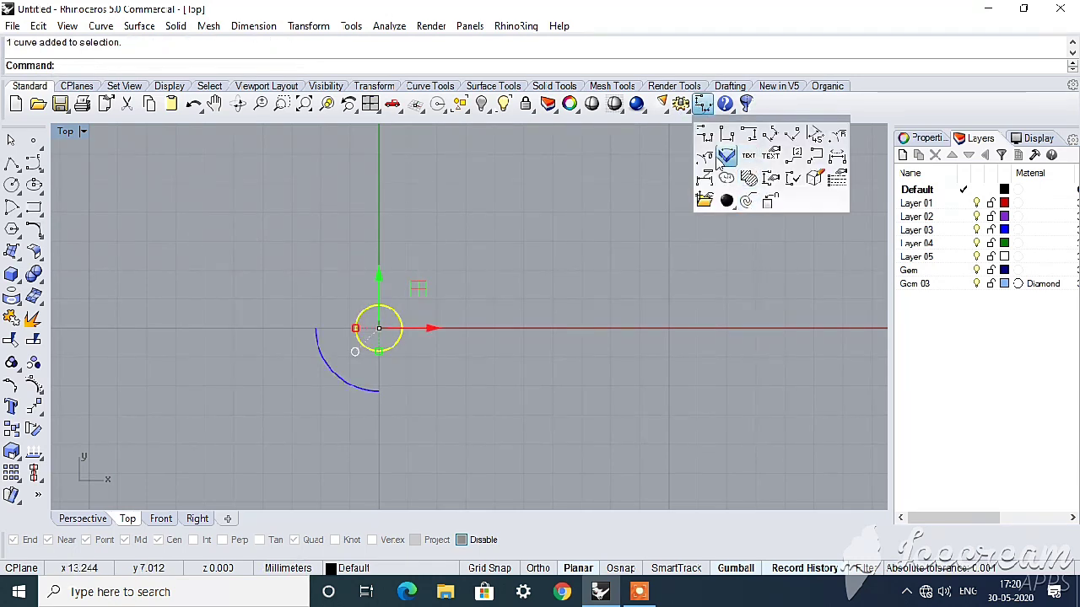
pyautogui.click(725, 157)
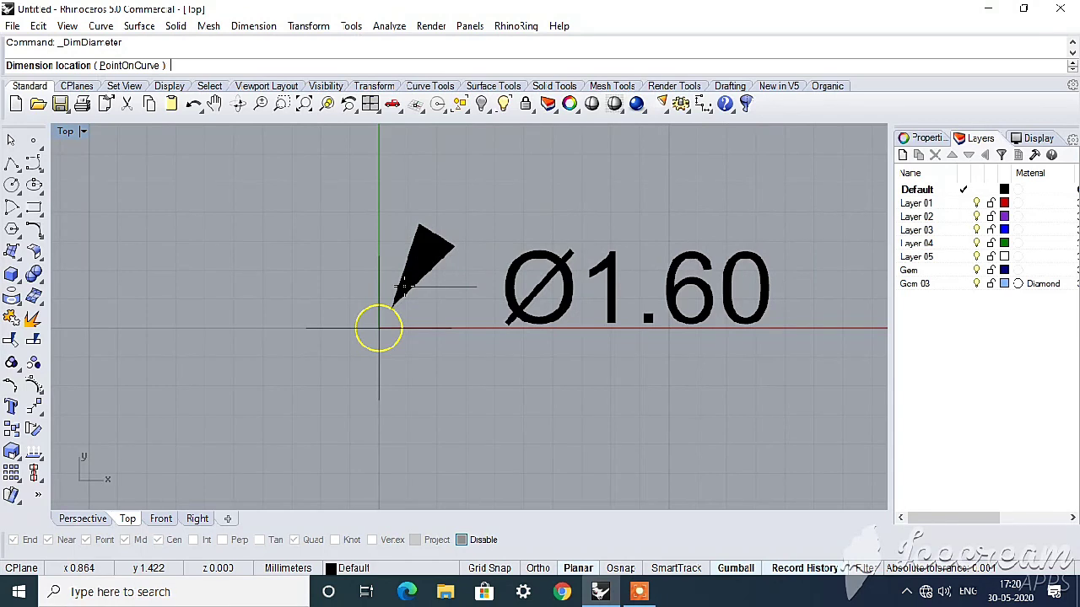
pyautogui.press('Escape')
pyautogui.scroll(3, 379, 312)
pyautogui.click(34, 250)
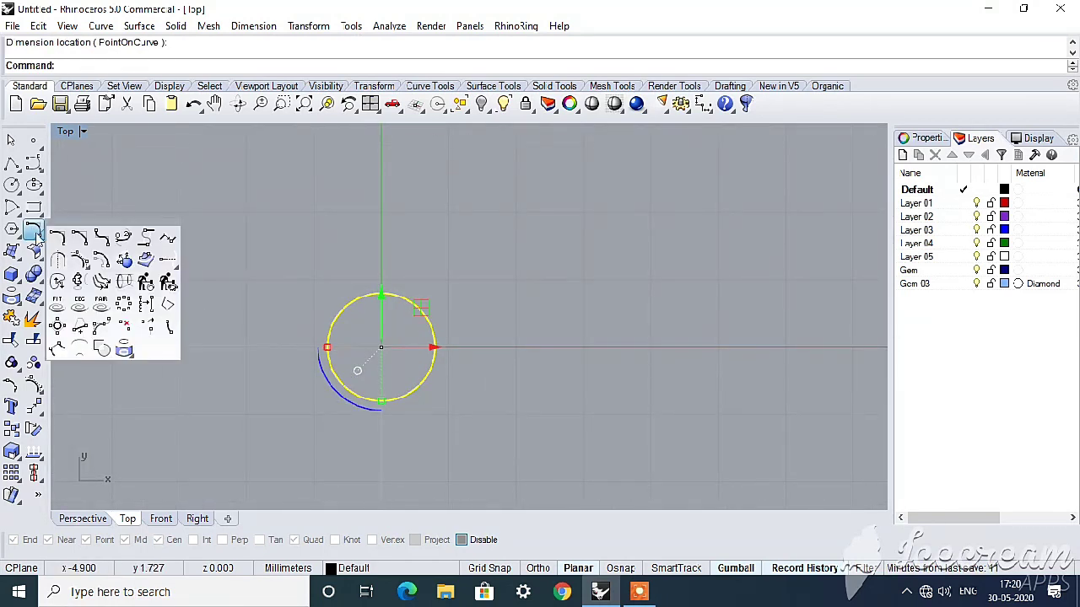
# - Make a trial 0.05 outward offset of the circle, then delete it
pyautogui.click(101, 257)
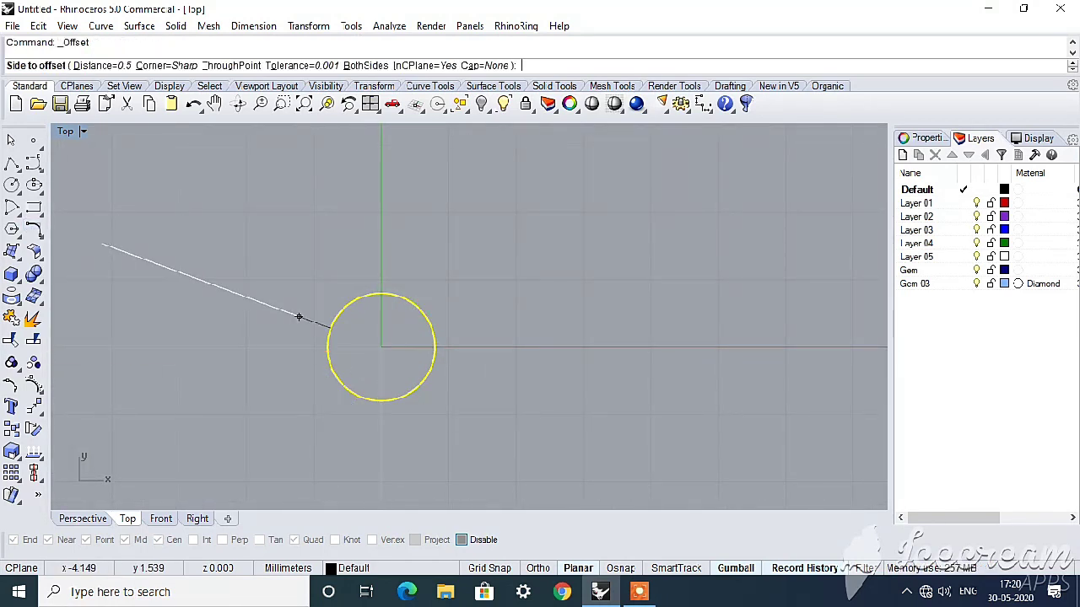
pyautogui.write('05')
pyautogui.press('Return')
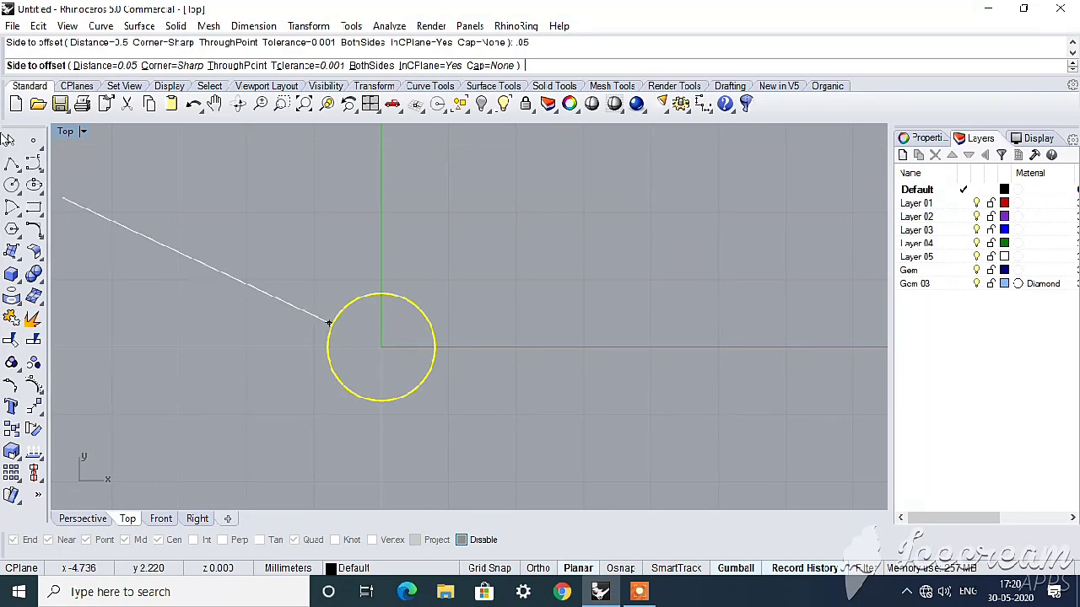
pyautogui.click(140, 205)
pyautogui.scroll(5, 329, 346)
pyautogui.moveTo(550, 412); pyautogui.dragTo(458, 345, button='right')
pyautogui.press('Delete')
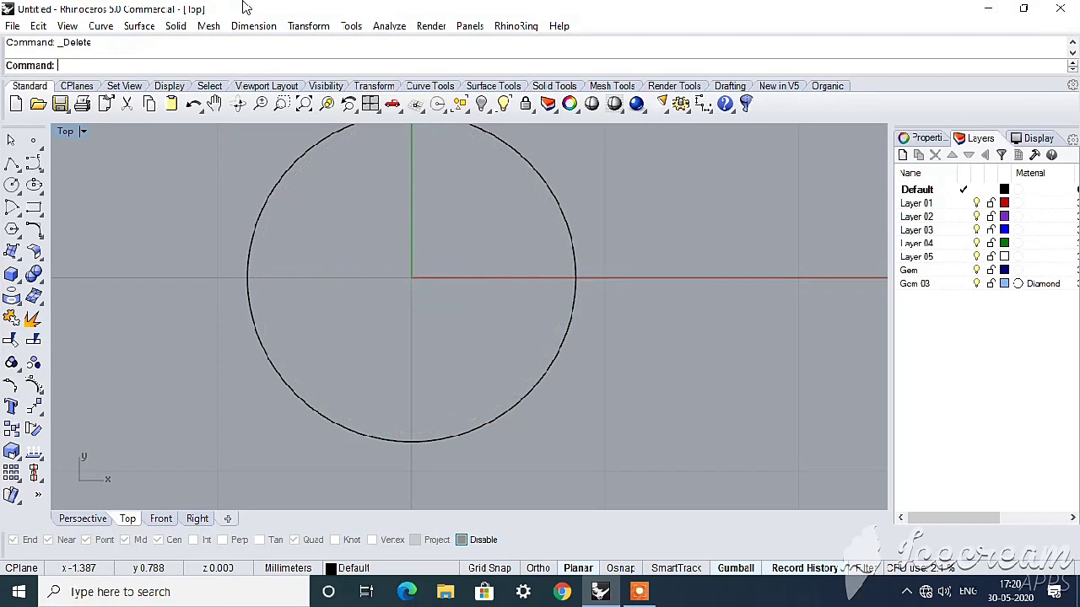
pyautogui.hotkey('ctrl', 'z')
pyautogui.moveTo(395, 263); pyautogui.dragTo(358, 346, button='right')
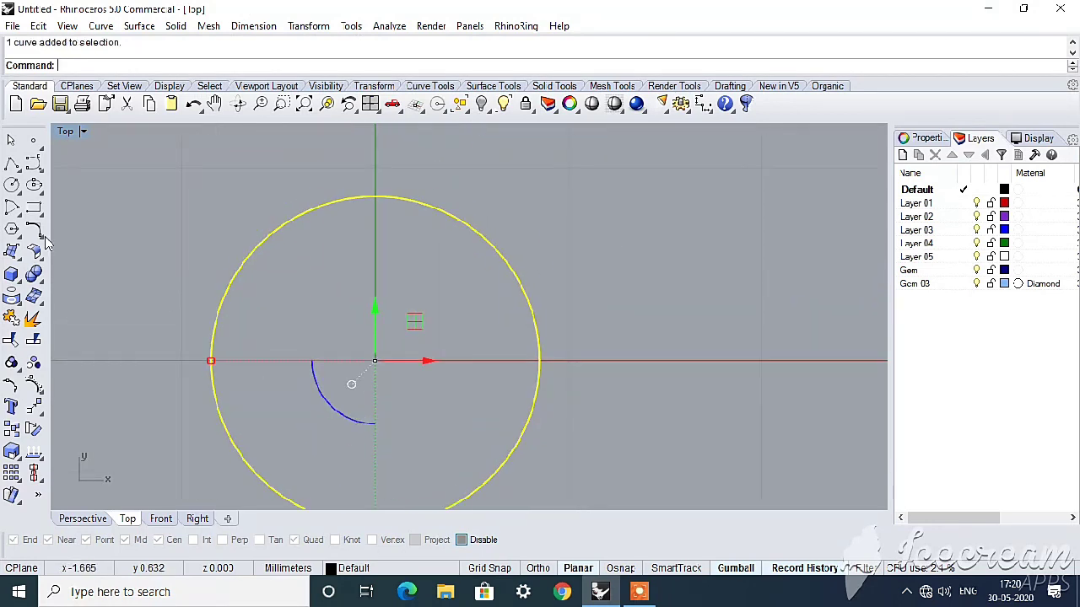
# - Offset the circle 0.5 inward to create a concentric inner circle
pyautogui.click(104, 258)
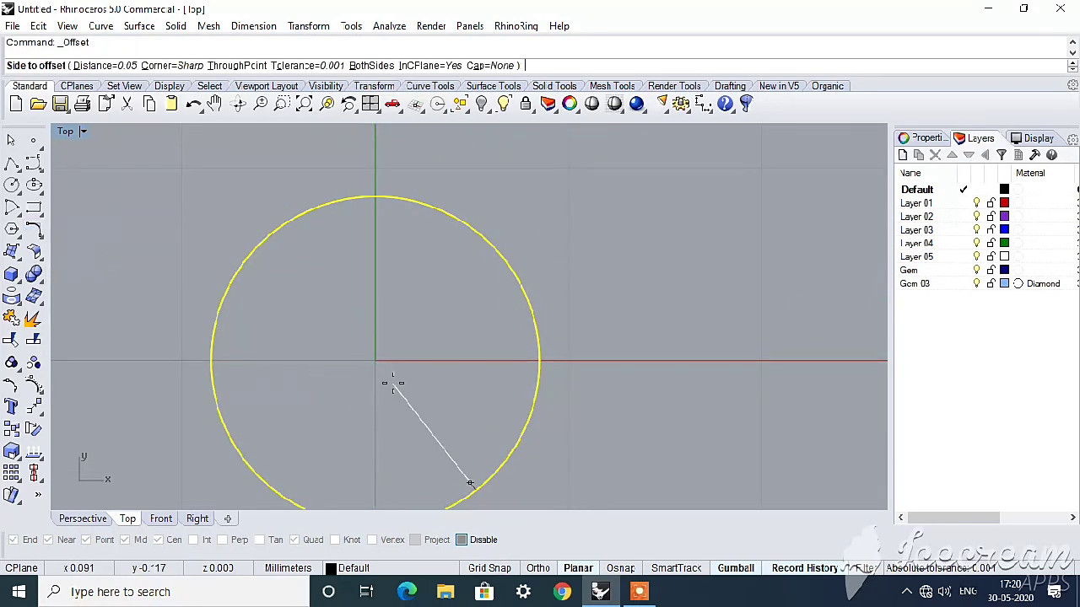
pyautogui.write('55')
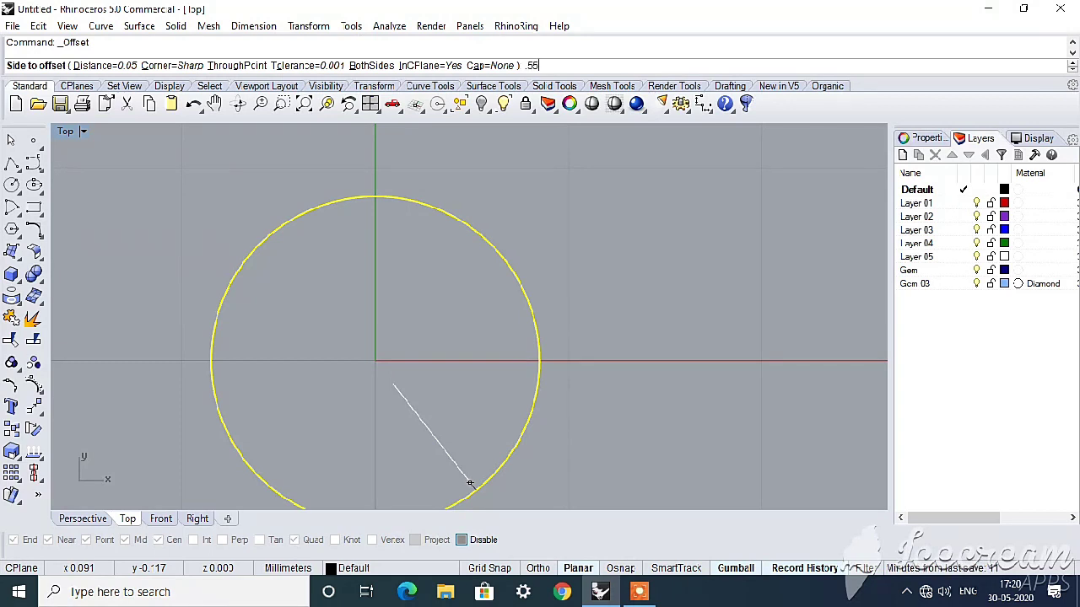
pyautogui.press('Return')
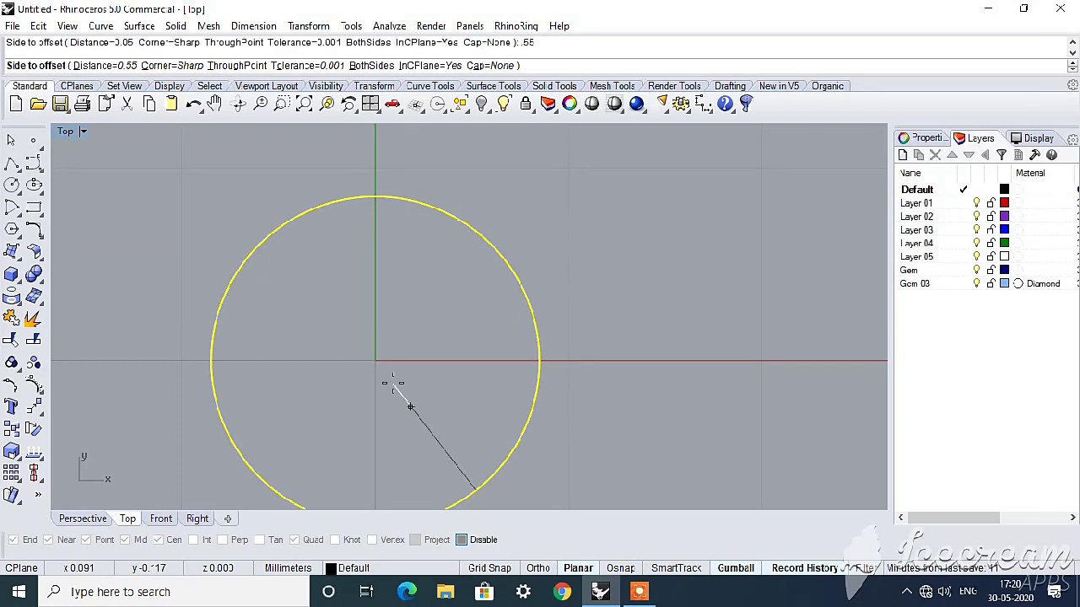
pyautogui.write('.5')
pyautogui.press('Return')
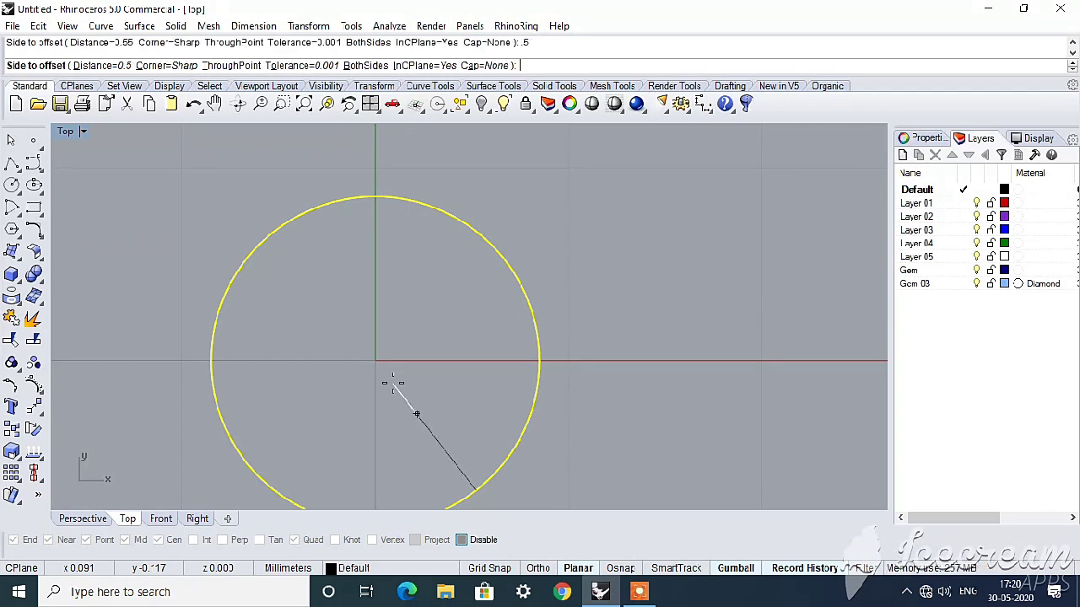
pyautogui.click(392, 384)
# - Select both circles and switch to the four-view layout
pyautogui.click(514, 232)
pyautogui.moveTo(514, 232); pyautogui.dragTo(360, 331)
pyautogui.click(370, 103)
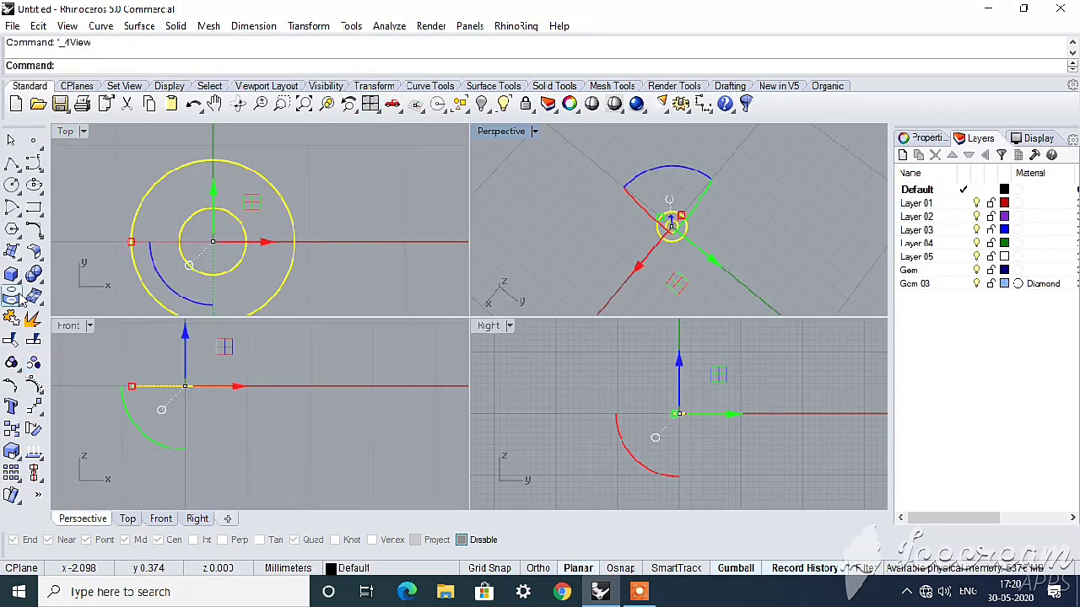
# - Extrude the two circles downward into a solid hollow band and delete the curves
pyautogui.click(17, 278)
pyautogui.click(102, 326)
pyautogui.write('-9')
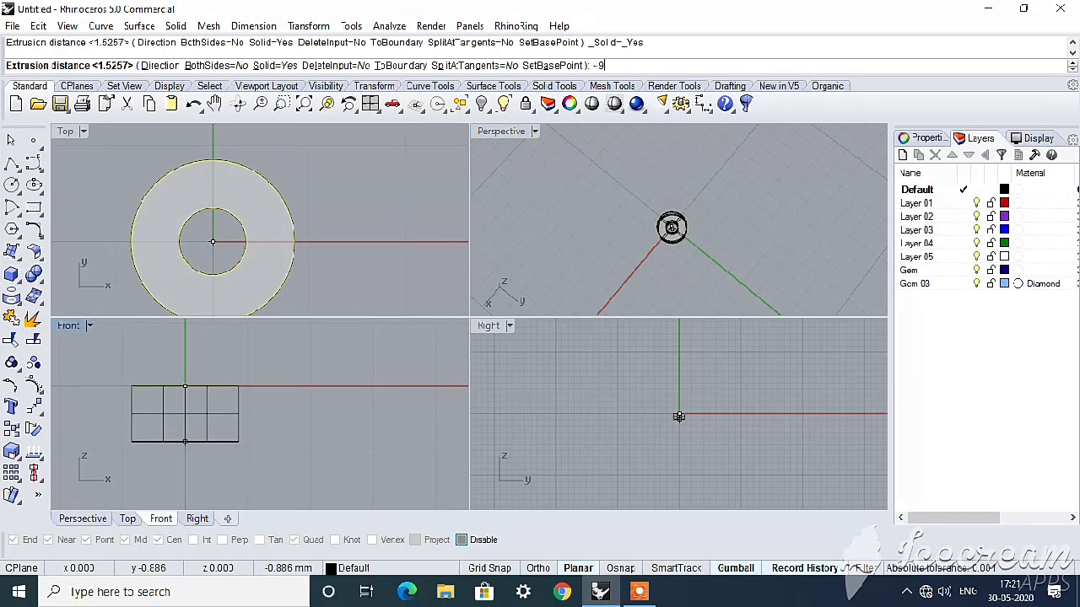
pyautogui.press('Return')
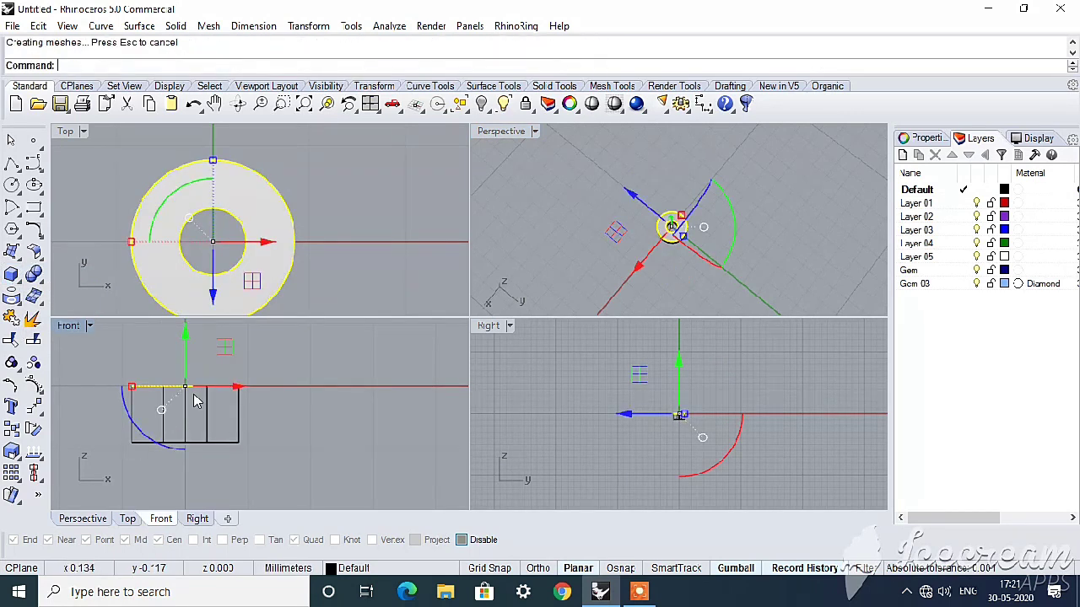
pyautogui.press('Delete')
# - Maximize the Perspective view and orbit around the hollow cylinder
pyautogui.doubleClick(499, 130)
pyautogui.moveTo(480, 346)
pyautogui.mouseDown(button='right')
pyautogui.moveTo(436, 244)
pyautogui.moveTo(453, 368)
pyautogui.mouseUp(button='right')
pyautogui.scroll(5, 454, 368)
pyautogui.moveTo(552, 374)
pyautogui.mouseDown(button='right')
pyautogui.moveTo(459, 430)
pyautogui.moveTo(439, 396)
pyautogui.mouseUp(button='right')
pyautogui.click(37, 281)
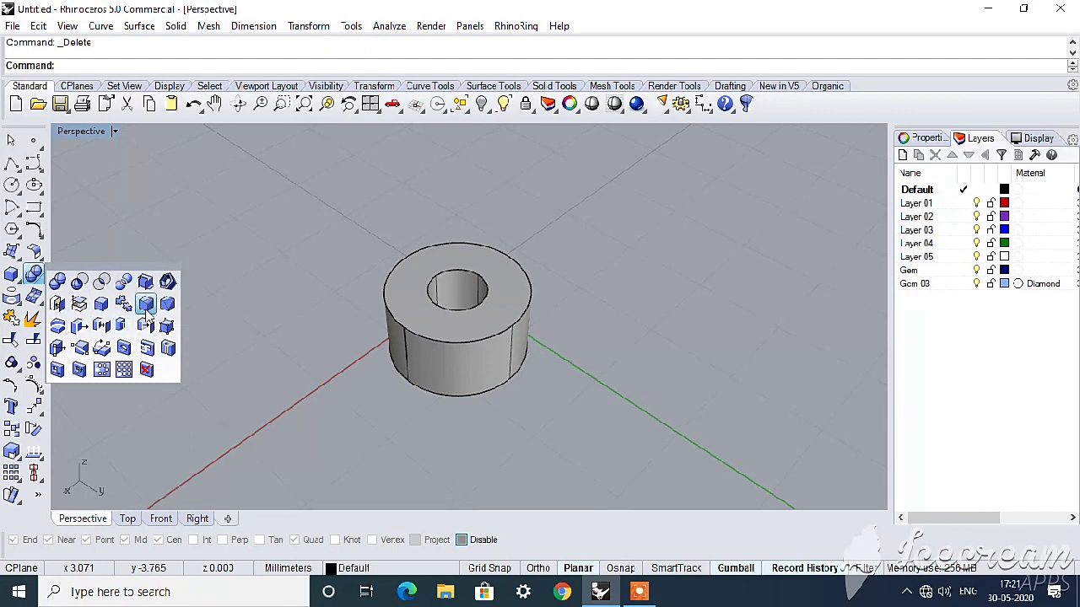
pyautogui.click(167, 305)
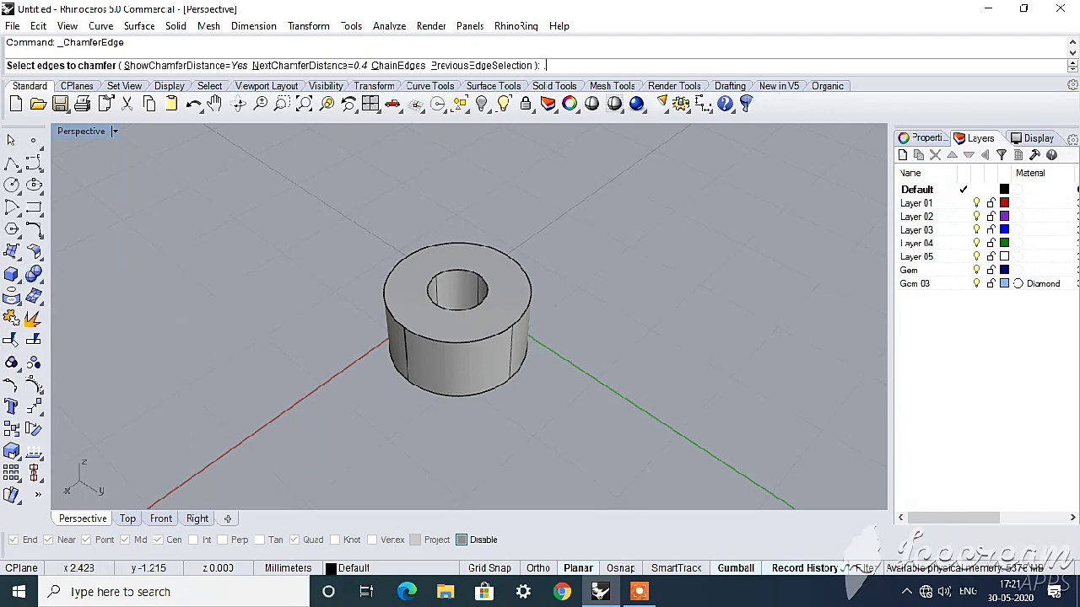
pyautogui.write('.4')
# - Chamfer the band's inner top edge by 0.4 to form a sloped seat
pyautogui.press('Return')
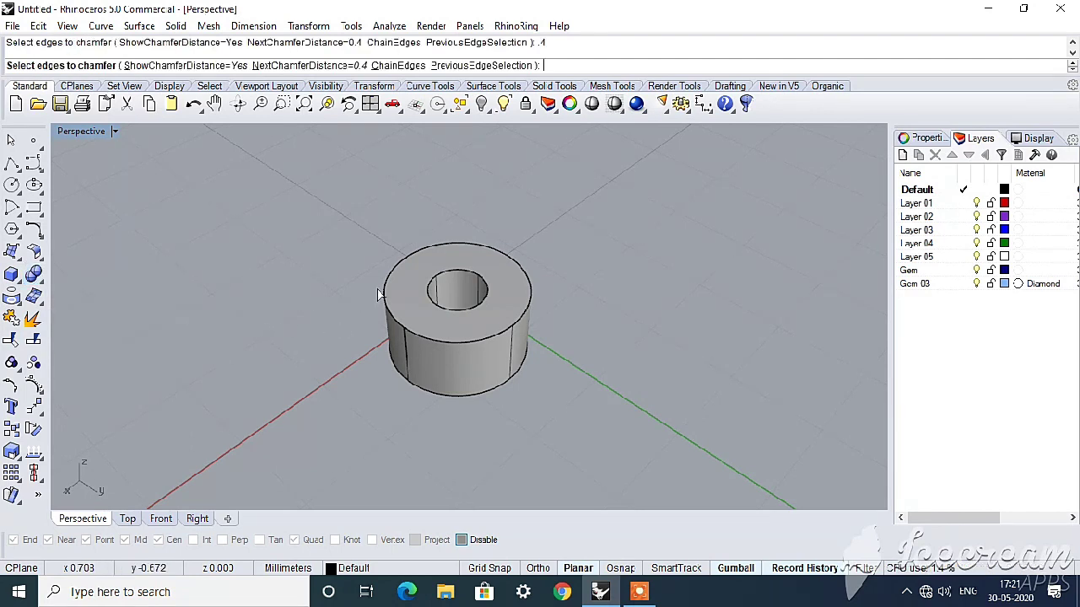
pyautogui.click(462, 278)
pyautogui.press('Return')
pyautogui.press('Return')
pyautogui.moveTo(447, 276)
pyautogui.mouseDown(button='right')
pyautogui.moveTo(649, 276)
pyautogui.moveTo(494, 349)
pyautogui.moveTo(466, 321)
pyautogui.mouseUp(button='right')
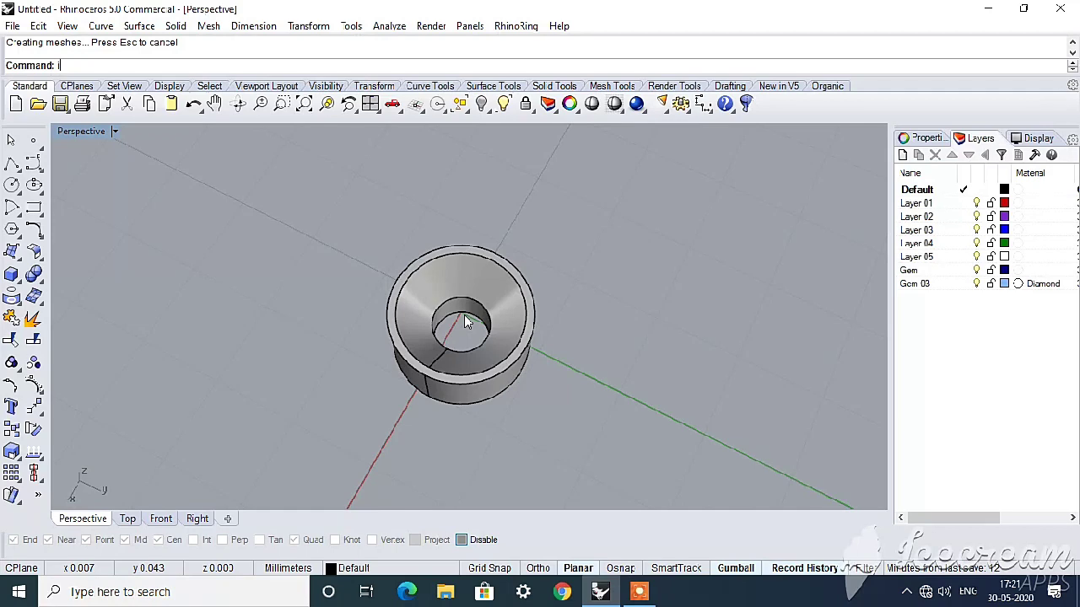
# - Import the diamond.3dm gem model into the scene
pyautogui.press('Return')
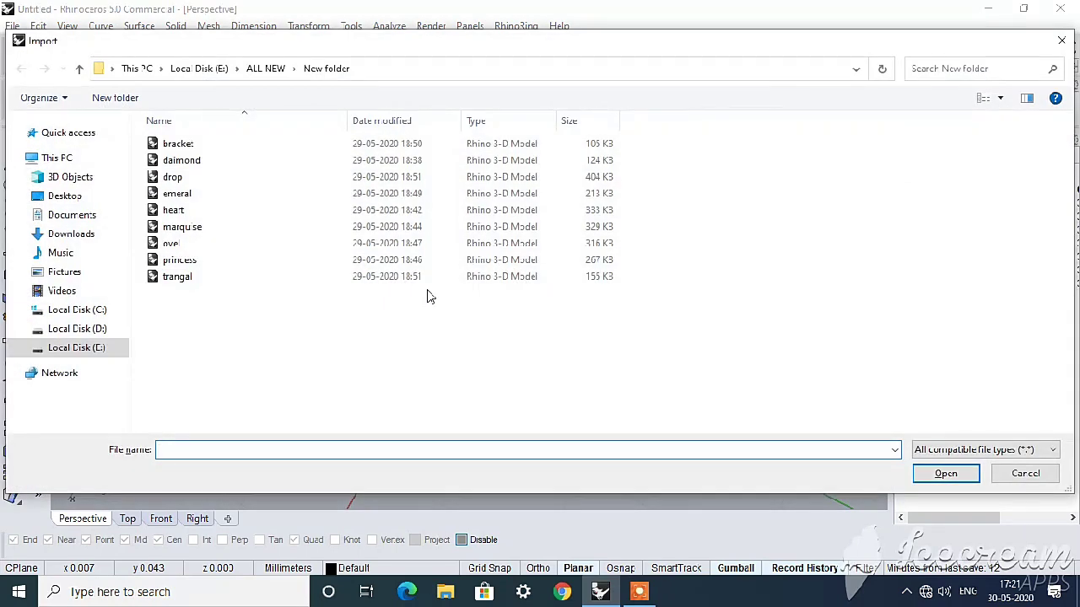
pyautogui.click(177, 163)
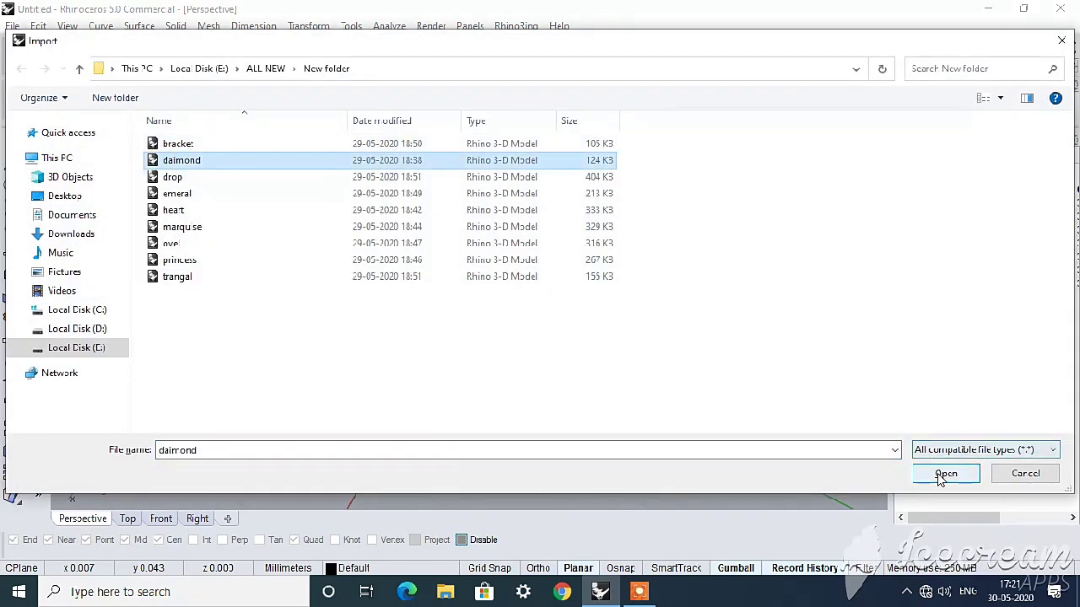
pyautogui.click(941, 475)
pyautogui.moveTo(542, 377)
pyautogui.mouseDown(button='right')
pyautogui.moveTo(508, 199)
pyautogui.moveTo(394, 222)
pyautogui.moveTo(320, 302)
pyautogui.mouseUp(button='right')
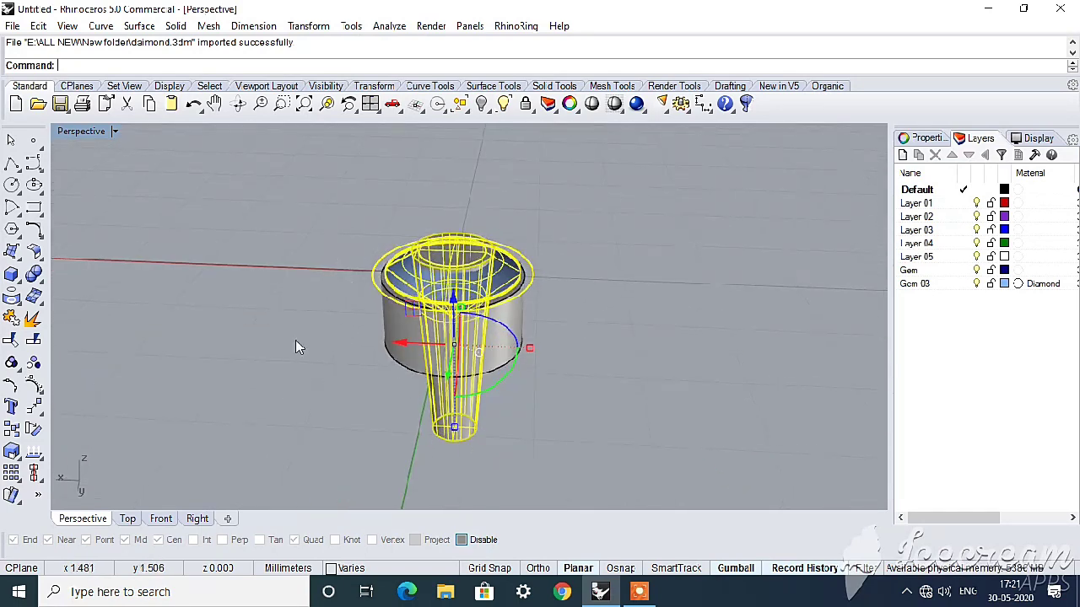
pyautogui.scroll(3, 384, 346)
# - Boolean-subtract the inner cone cutter from the cylinder body
pyautogui.click(388, 316)
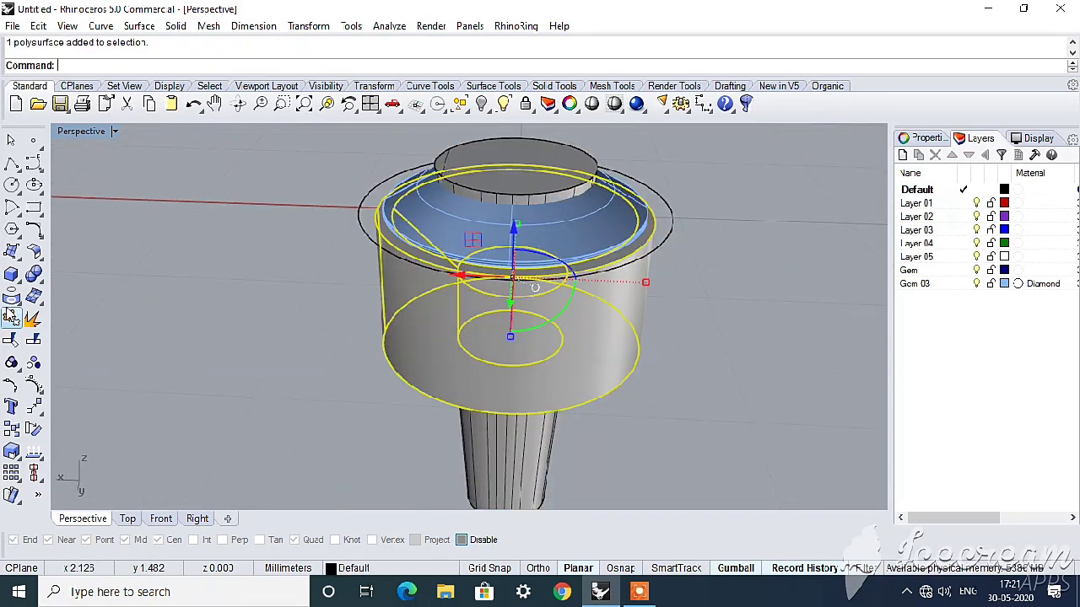
pyautogui.click(34, 275)
pyautogui.click(80, 283)
pyautogui.click(452, 213)
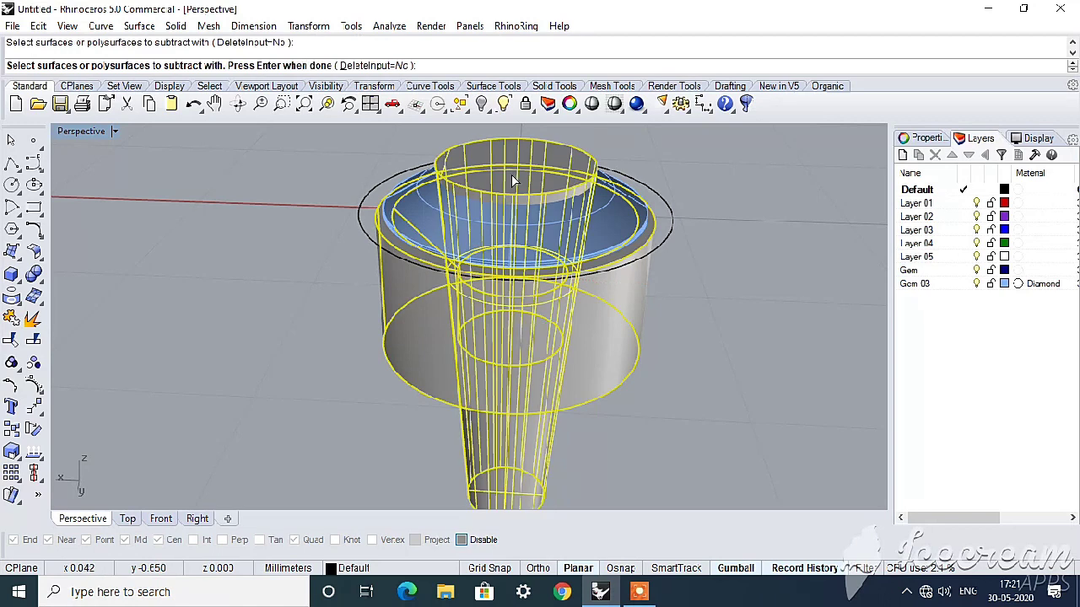
pyautogui.press('Return')
pyautogui.moveTo(542, 269)
pyautogui.mouseDown(button='right')
pyautogui.moveTo(613, 326)
pyautogui.moveTo(448, 340)
pyautogui.mouseUp(button='right')
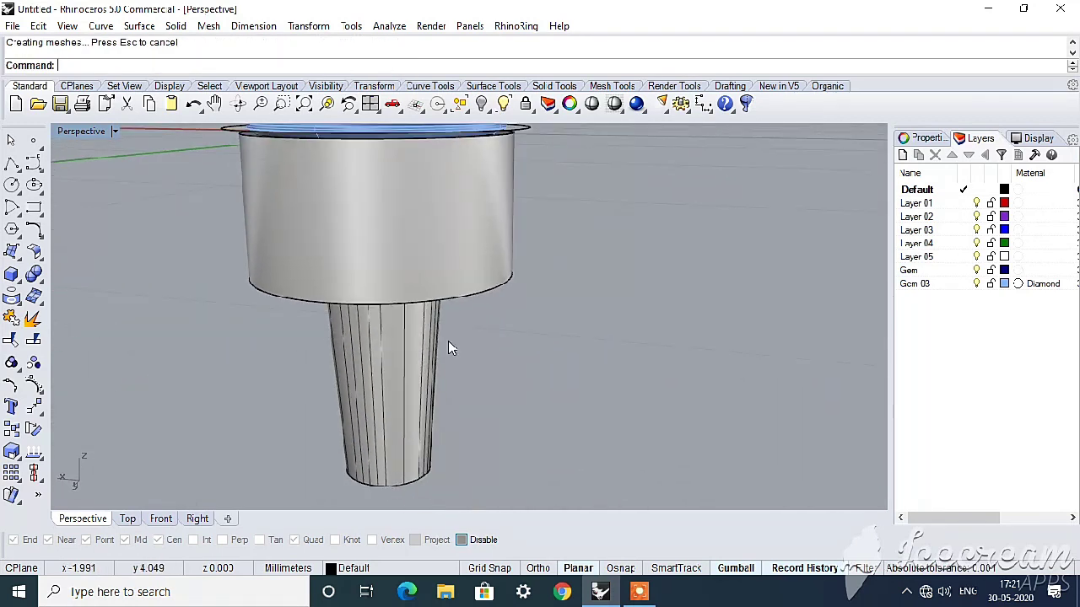
pyautogui.moveTo(448, 341); pyautogui.dragTo(401, 371)
# - Select the leftover cone below the band and delete it
pyautogui.click(32, 364)
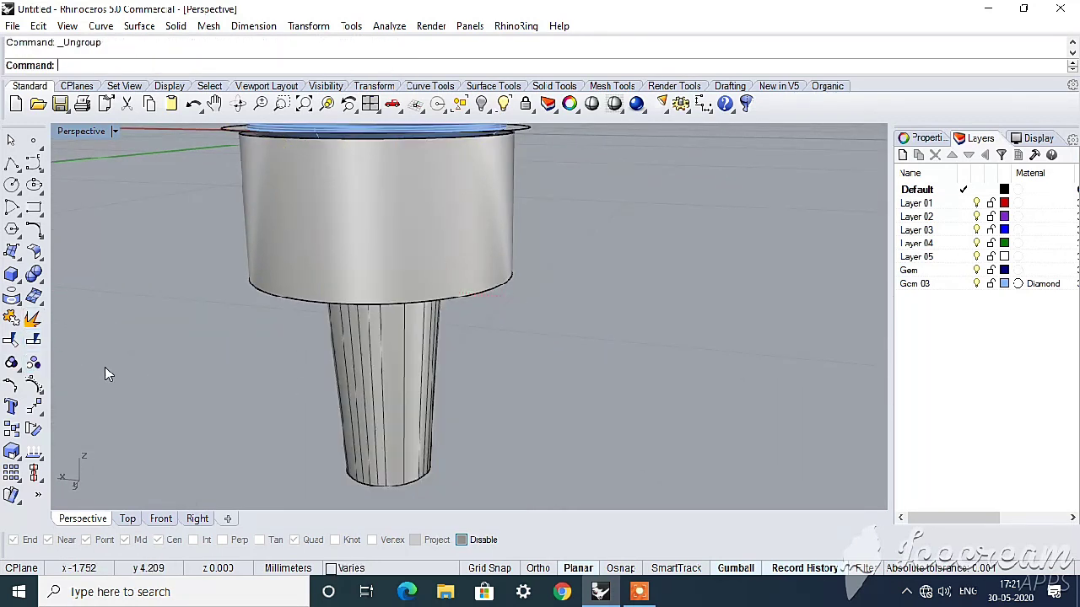
pyautogui.click(415, 402)
pyautogui.scroll(-3, 506, 448)
pyautogui.press('Delete')
pyautogui.scroll(4, 477, 379)
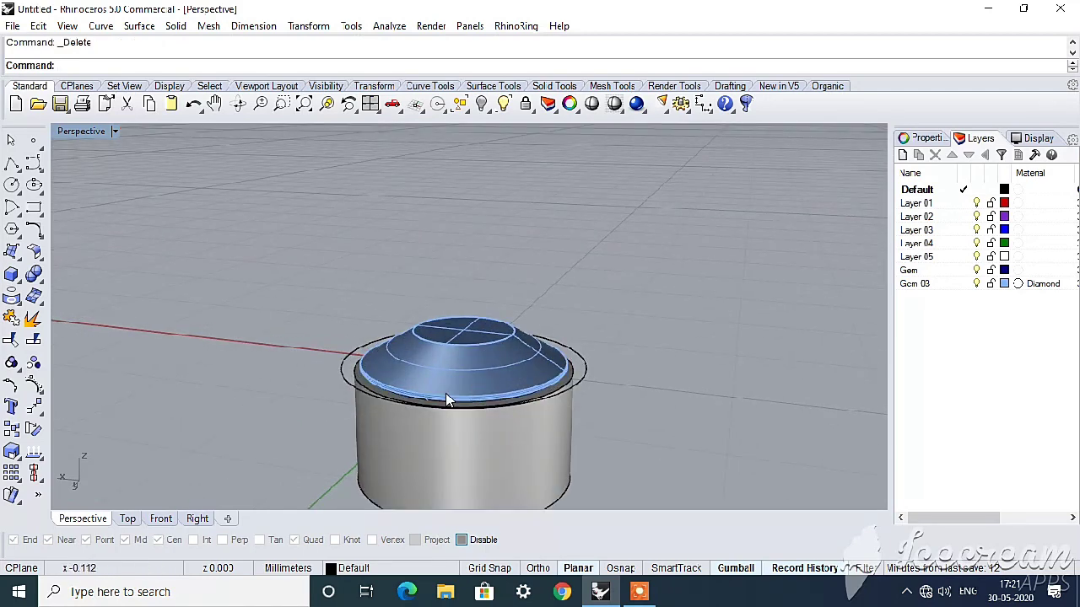
# - Nudge the diamond slightly into place on the cylinder with the gumball
pyautogui.click(350, 377)
pyautogui.press('Escape')
pyautogui.click(497, 377)
pyautogui.moveTo(497, 377)
pyautogui.mouseDown(button='right')
pyautogui.moveTo(472, 399)
pyautogui.moveTo(411, 371)
pyautogui.mouseUp(button='right')
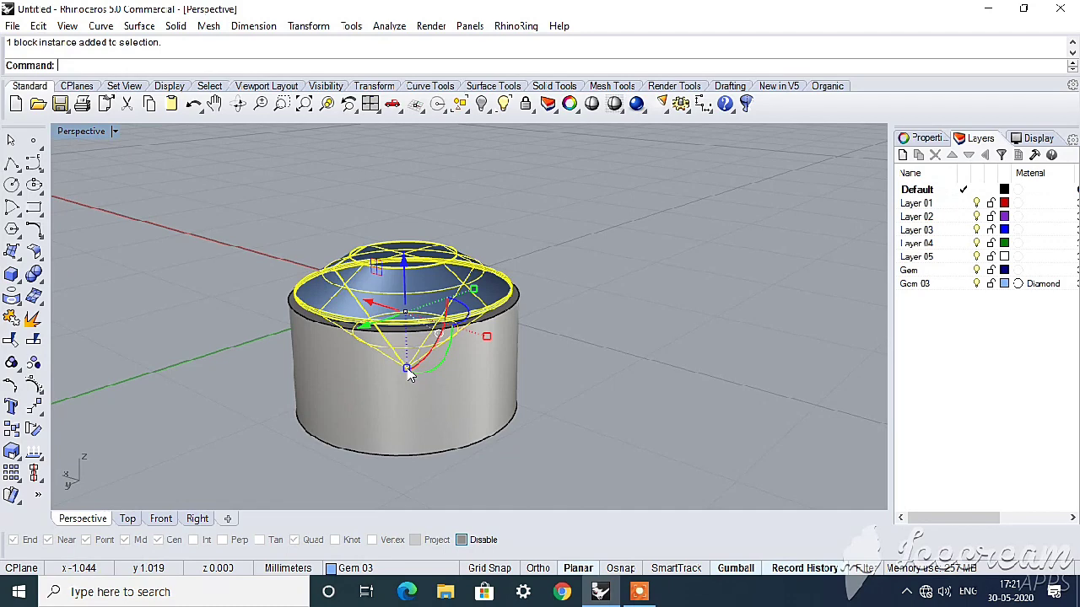
pyautogui.moveTo(408, 375); pyautogui.dragTo(405, 371)
pyautogui.click(522, 359)
pyautogui.moveTo(522, 358)
pyautogui.mouseDown(button='right')
pyautogui.moveTo(647, 316)
pyautogui.moveTo(531, 364)
pyautogui.moveTo(381, 329)
pyautogui.moveTo(613, 294)
pyautogui.moveTo(464, 255)
pyautogui.mouseUp(button='right')
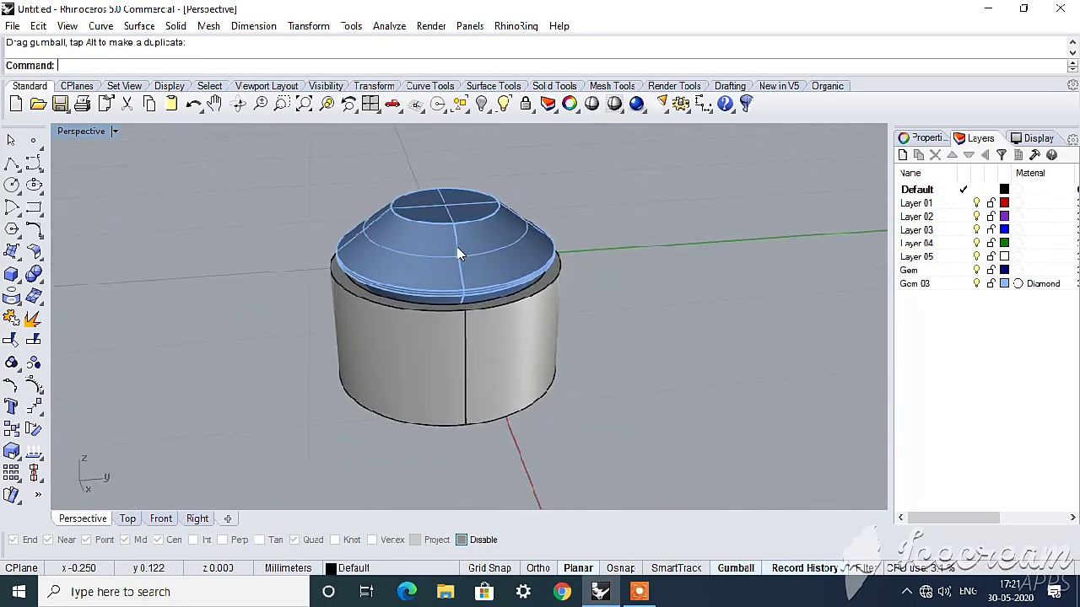
# - Set the Gem 03 layer colour to cyan
pyautogui.click(464, 262)
pyautogui.click(1002, 284)
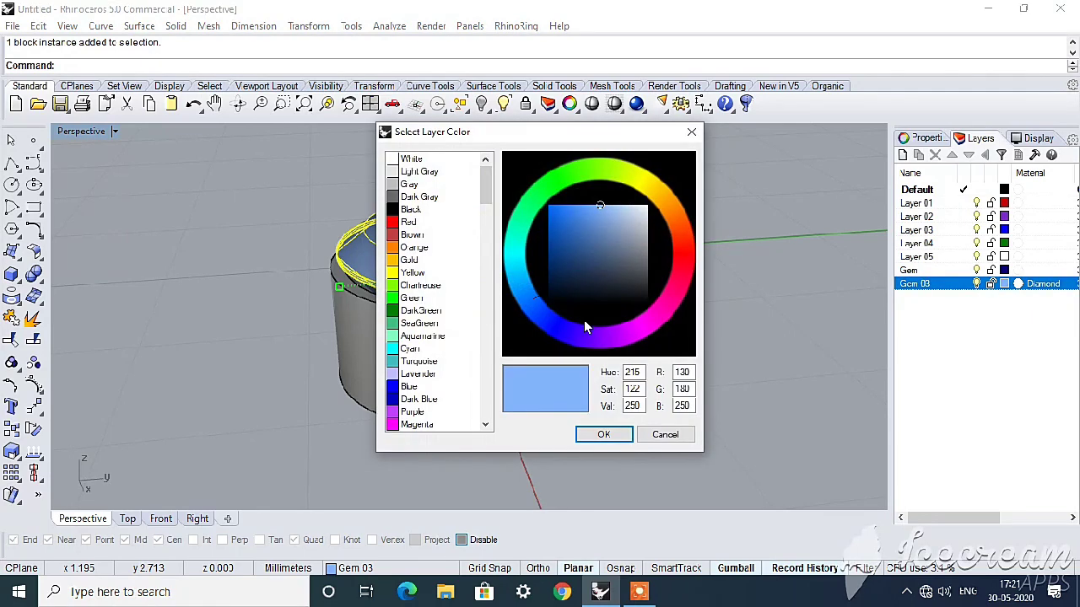
pyautogui.click(418, 349)
pyautogui.click(603, 434)
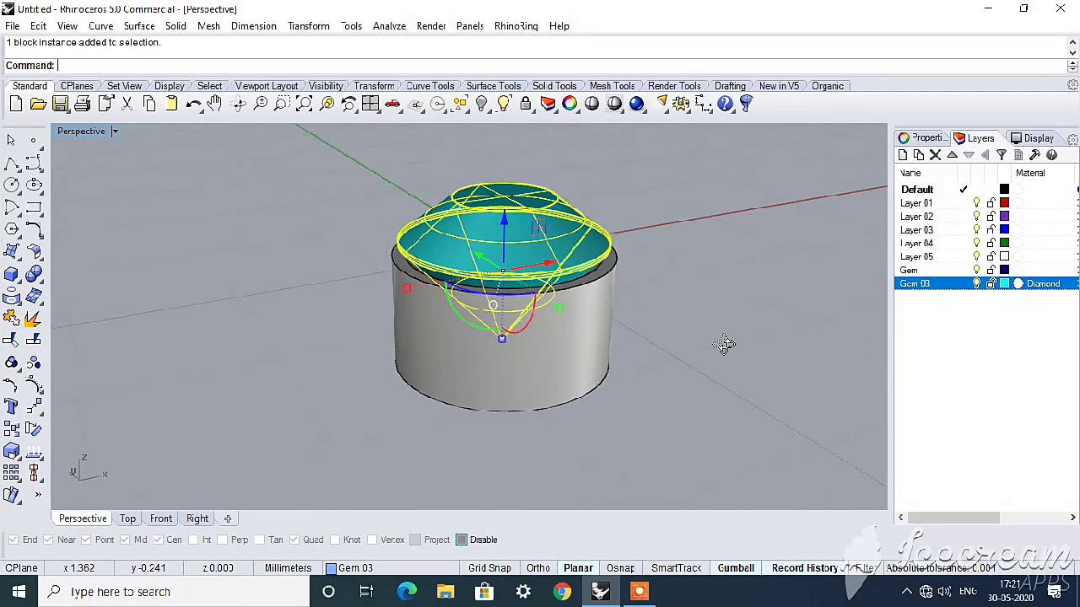
pyautogui.moveTo(723, 343); pyautogui.dragTo(400, 408, button='right')
pyautogui.press('Escape')
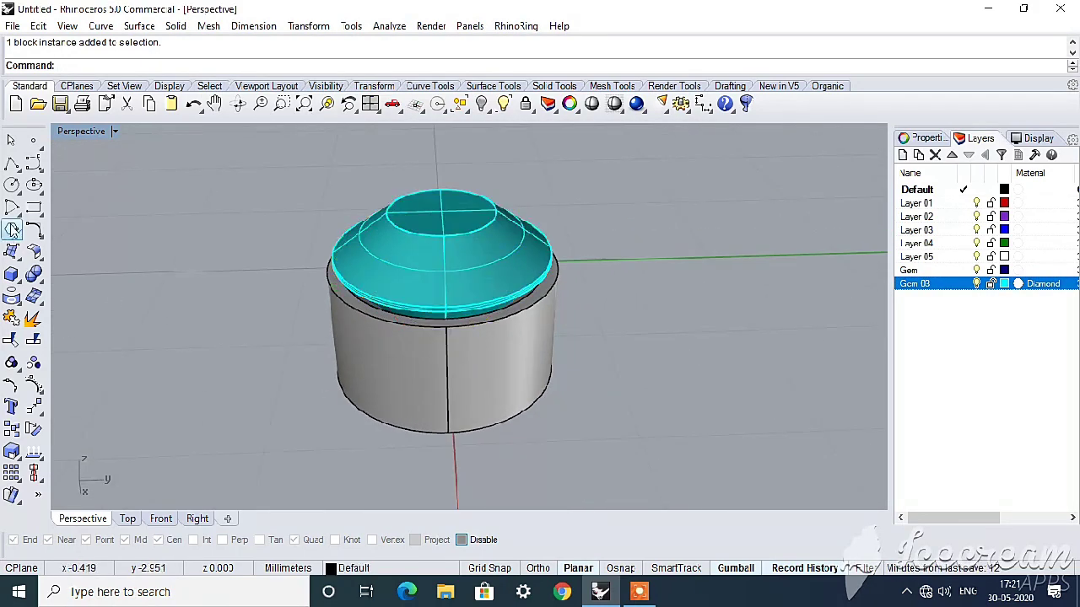
pyautogui.click(11, 230)
pyautogui.scroll(-3, 388, 338)
pyautogui.scroll(3, 388, 337)
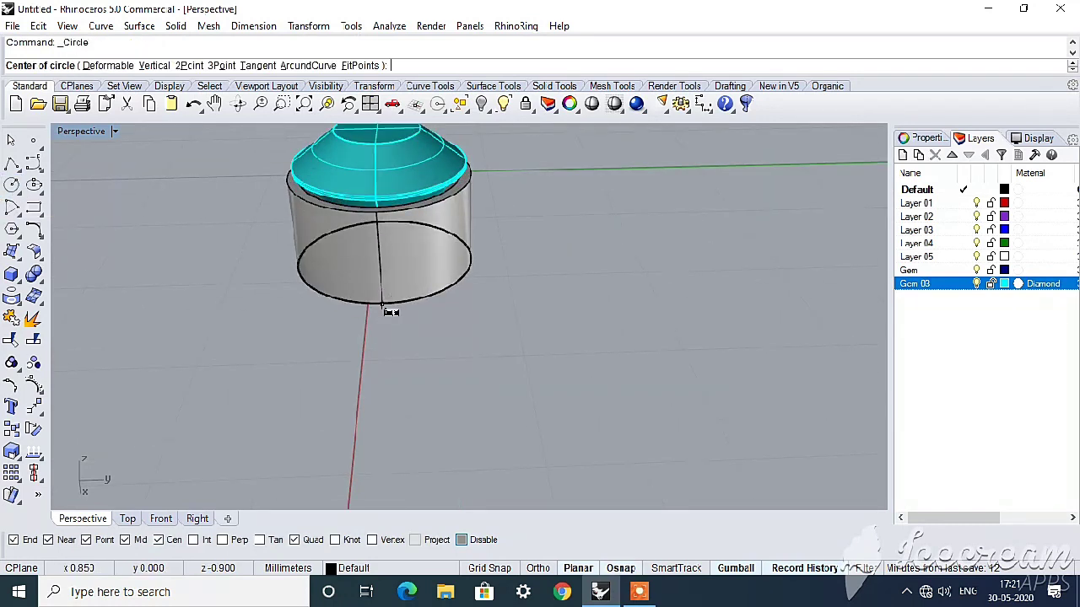
# - Draw a 0.5 mm circle centred on the cylinder's bottom edge
pyautogui.click(382, 306)
pyautogui.write('.5')
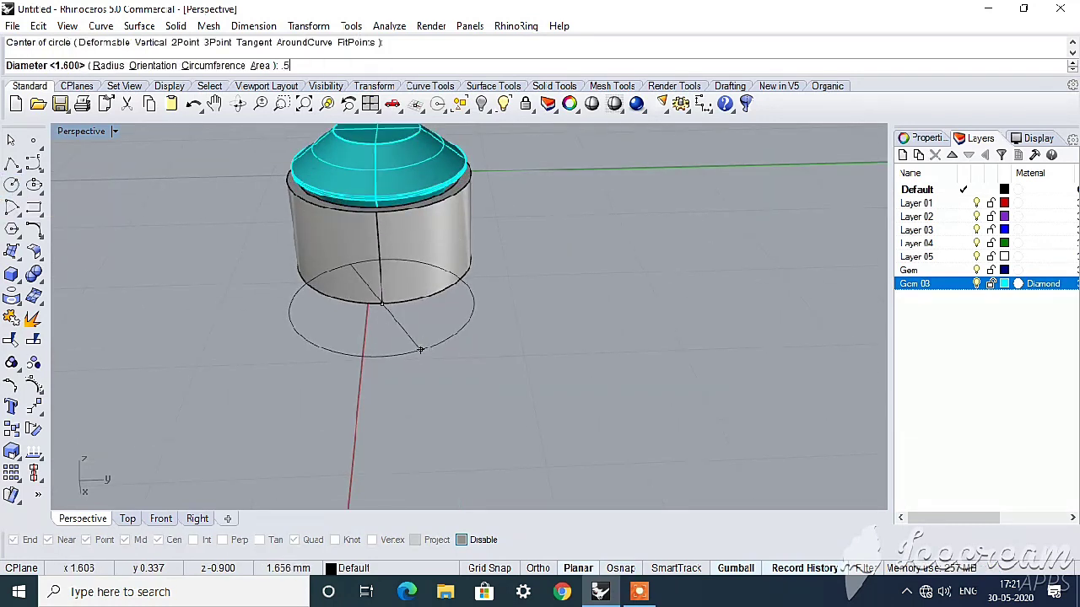
pyautogui.press('Return')
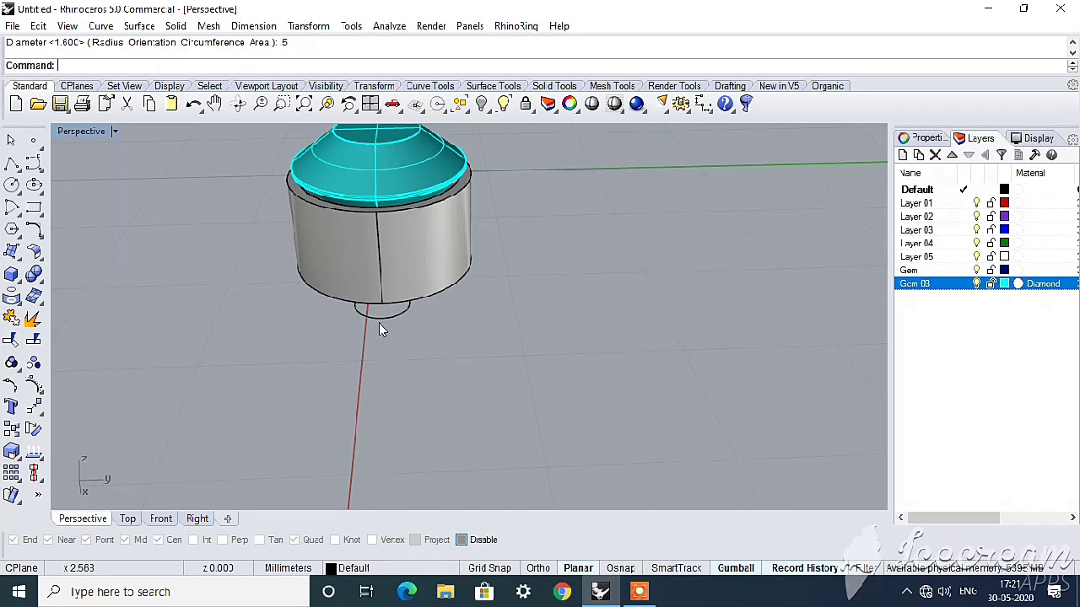
pyautogui.click(355, 291)
# - In the maximized Top view, shift the small circle outward over the rim
pyautogui.click(370, 103)
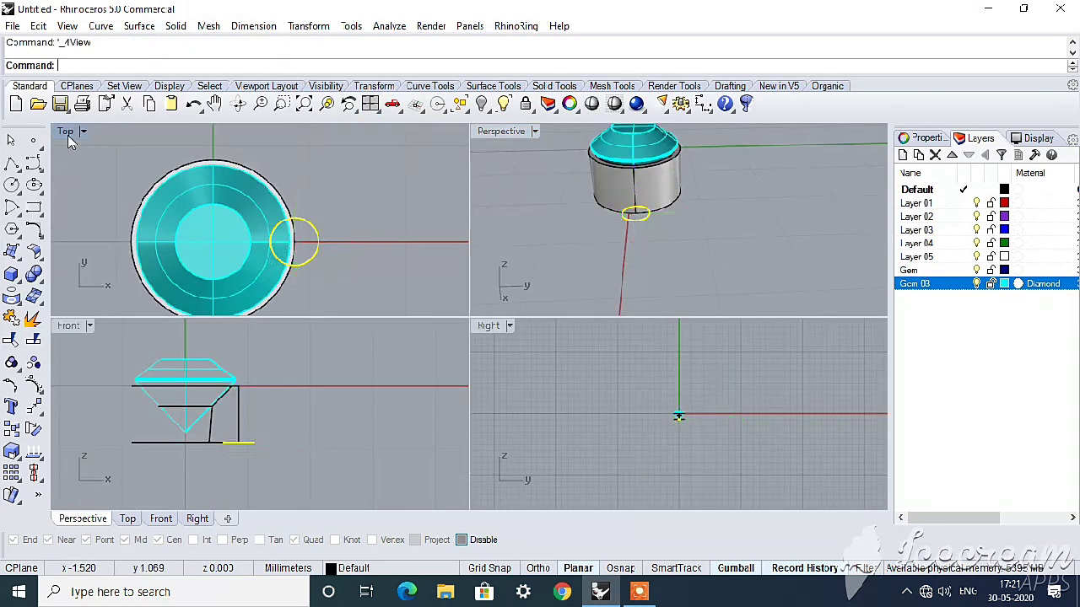
pyautogui.doubleClick(66, 131)
pyautogui.moveTo(565, 374); pyautogui.dragTo(493, 303, button='right')
pyautogui.moveTo(510, 293); pyautogui.dragTo(529, 293)
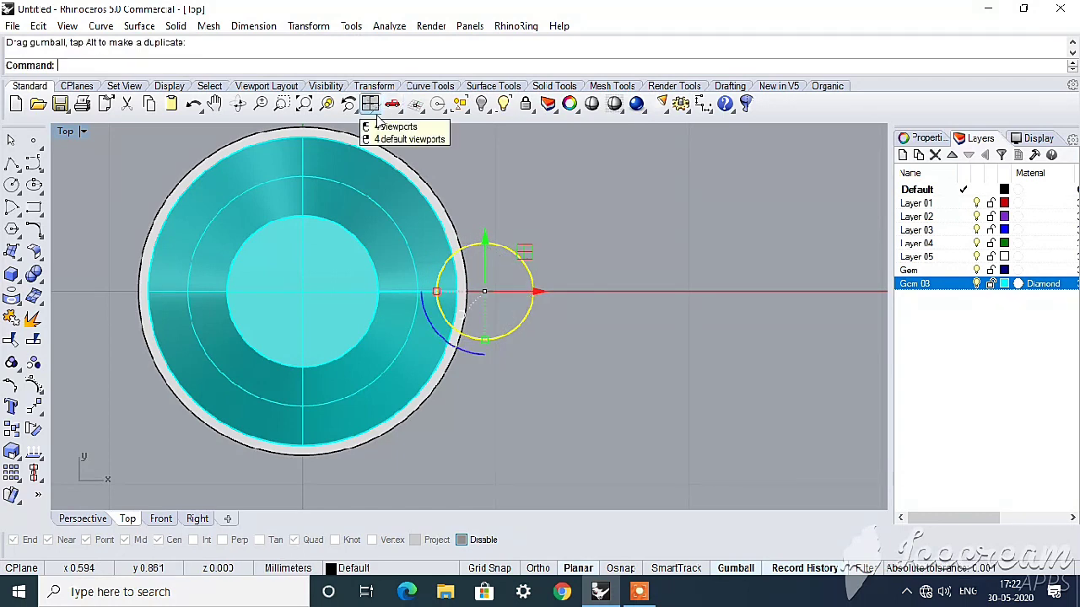
pyautogui.moveTo(540, 293); pyautogui.dragTo(542, 292)
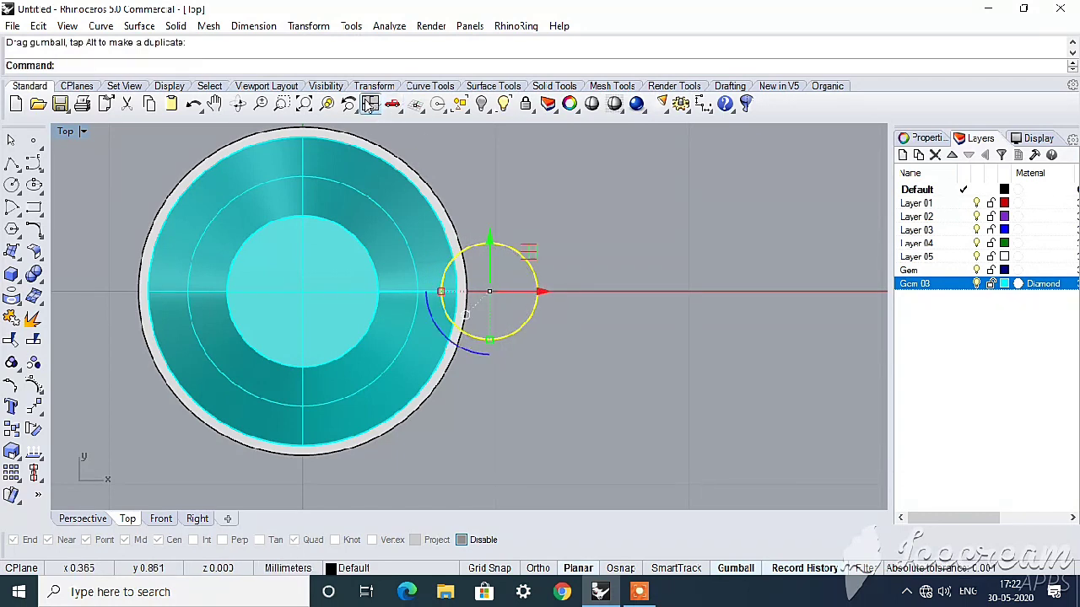
pyautogui.click(369, 103)
pyautogui.doubleClick(72, 327)
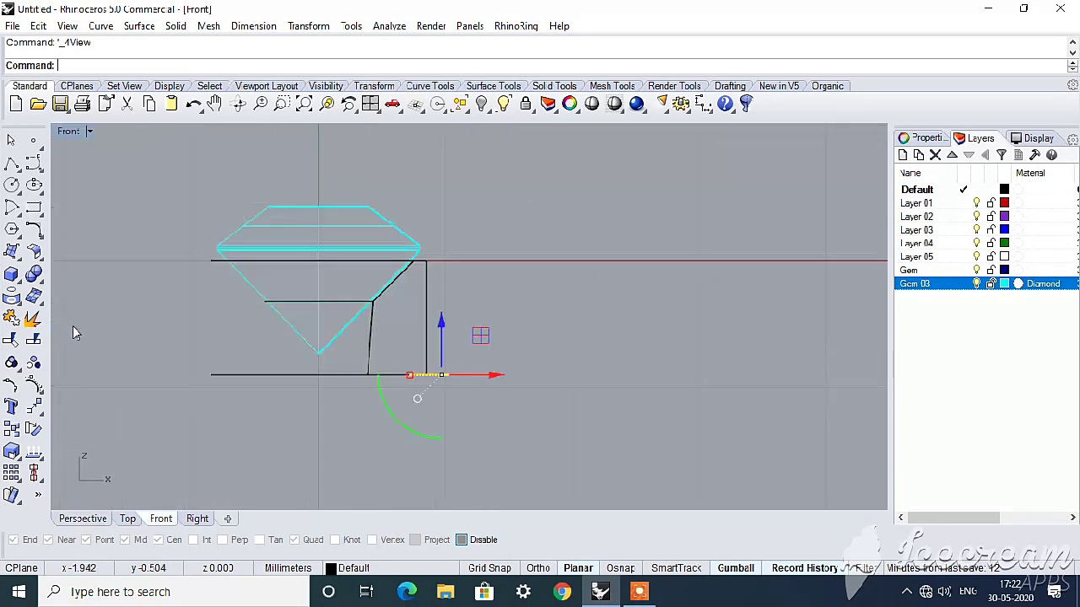
# - Lift the small circle to the diamond's girdle, then move it 1.2 mm higher
pyautogui.moveTo(405, 423); pyautogui.dragTo(404, 308)
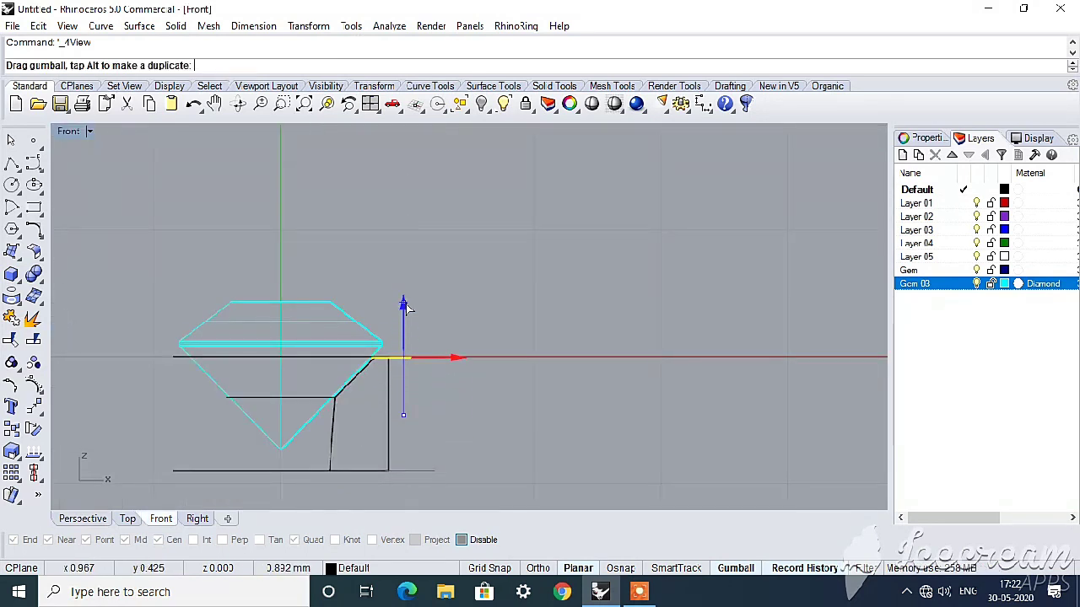
pyautogui.click(406, 305)
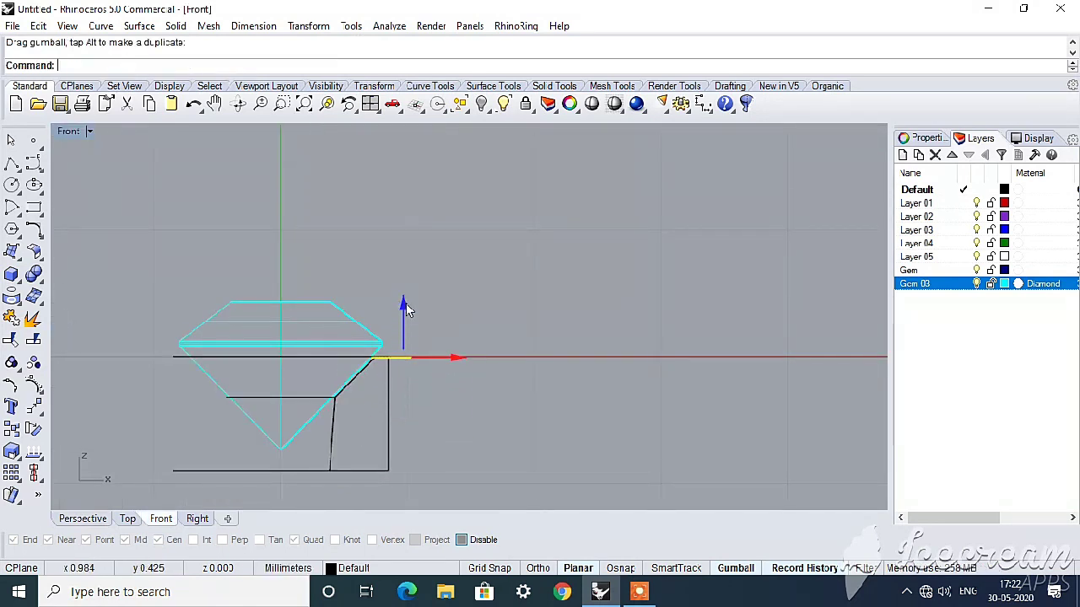
pyautogui.write('1.2')
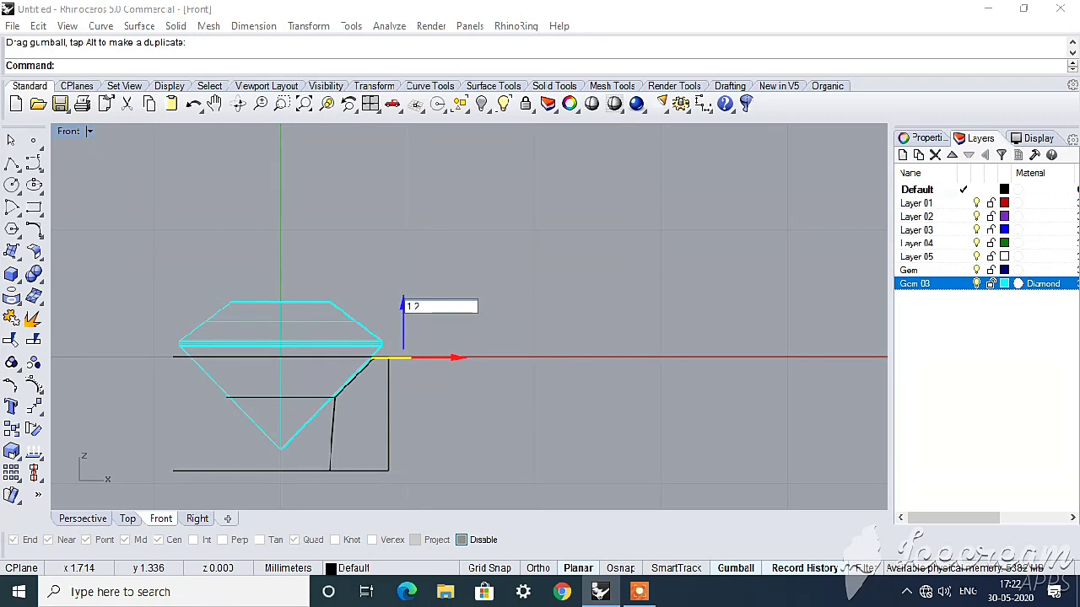
pyautogui.press('Return')
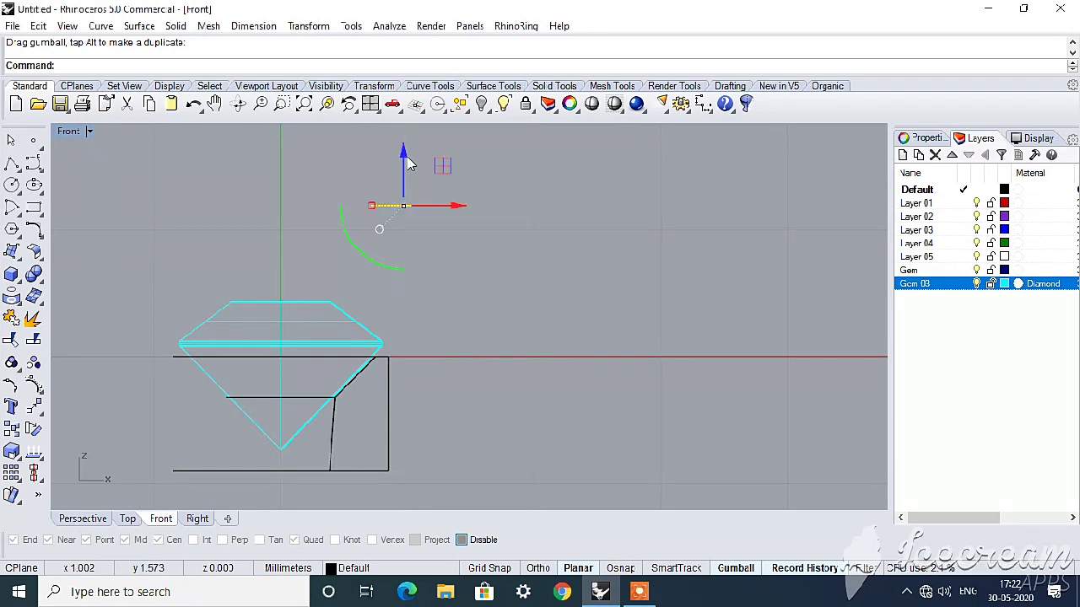
pyautogui.moveTo(404, 156); pyautogui.dragTo(401, 175)
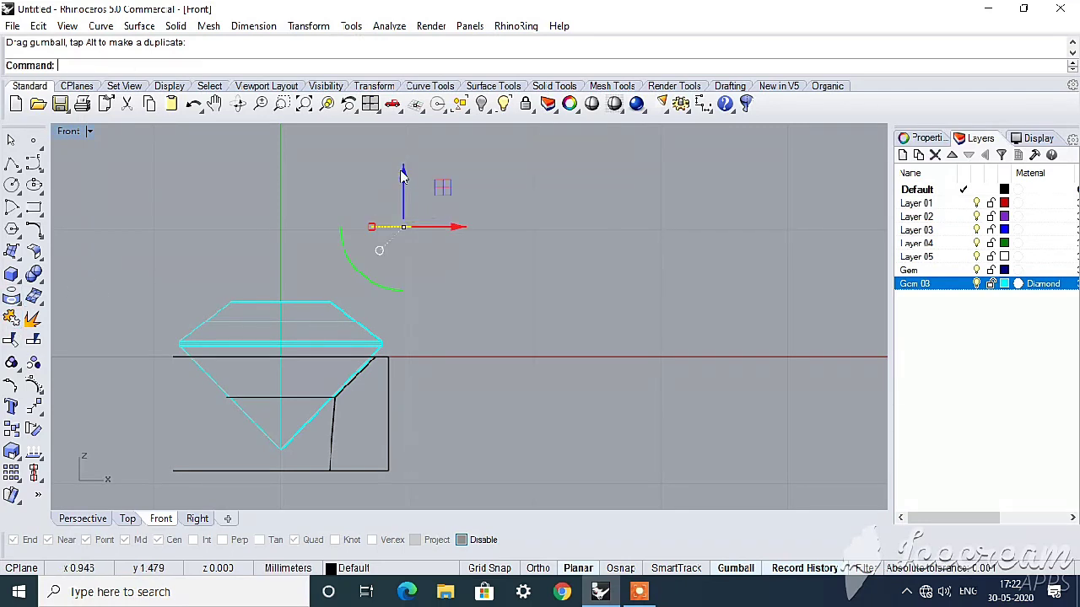
# - Extrude the small circle down into a solid prong cylinder and delete the curve
pyautogui.click(11, 272)
pyautogui.click(90, 332)
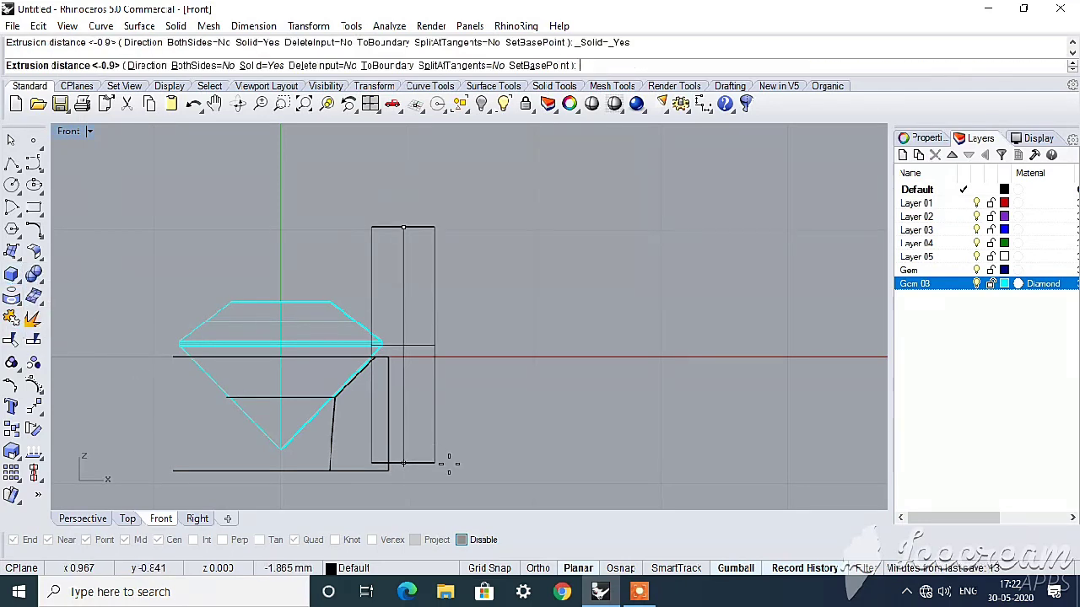
pyautogui.click(405, 470)
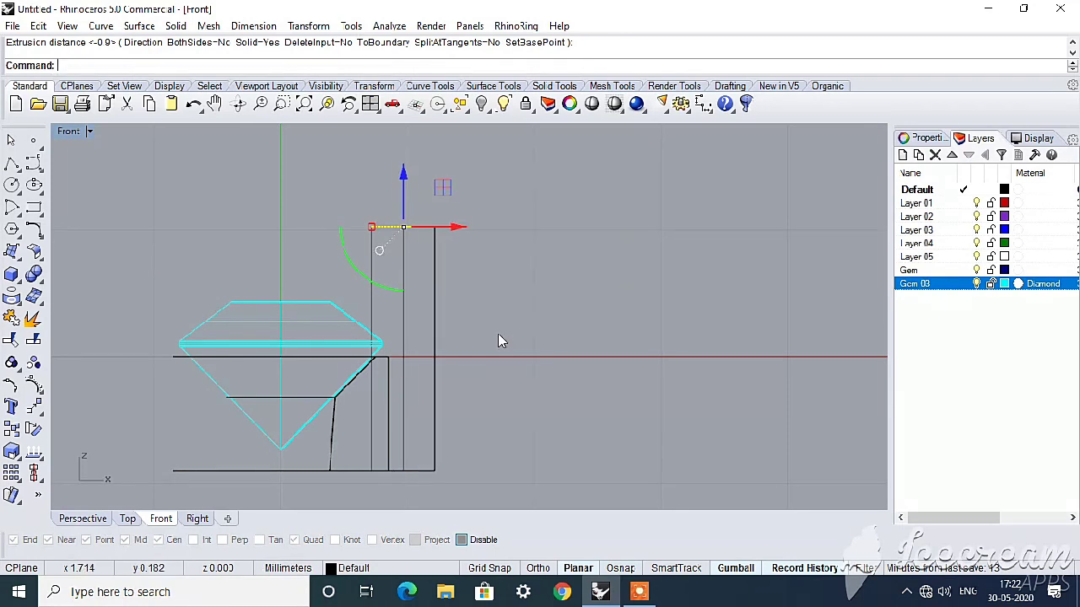
pyautogui.press('Delete')
# - Try rounding the prong's top edge with the default fillet, then undo it
pyautogui.click(35, 272)
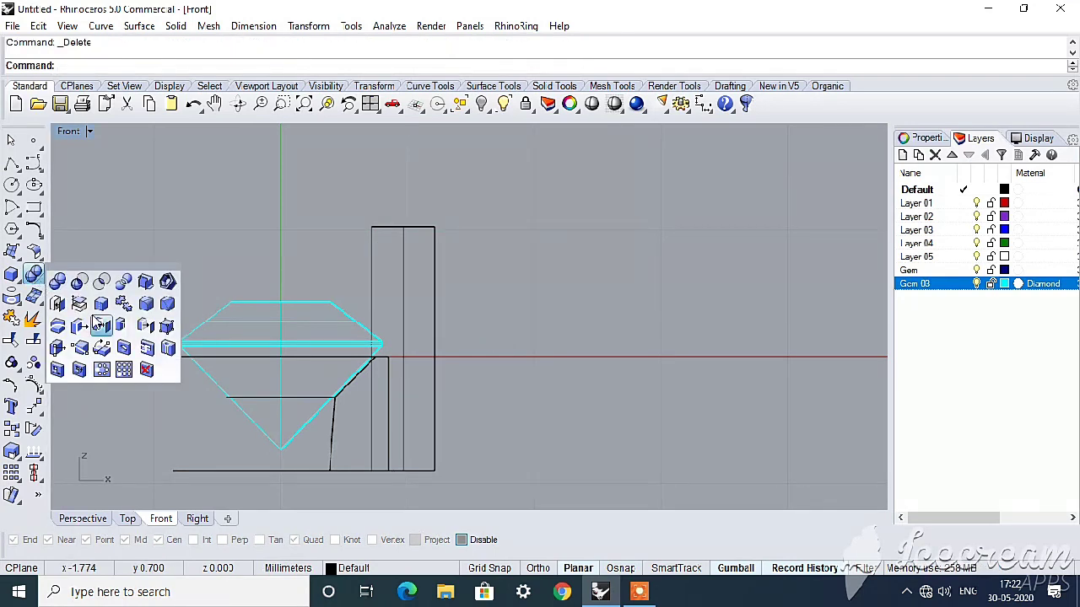
pyautogui.click(150, 305)
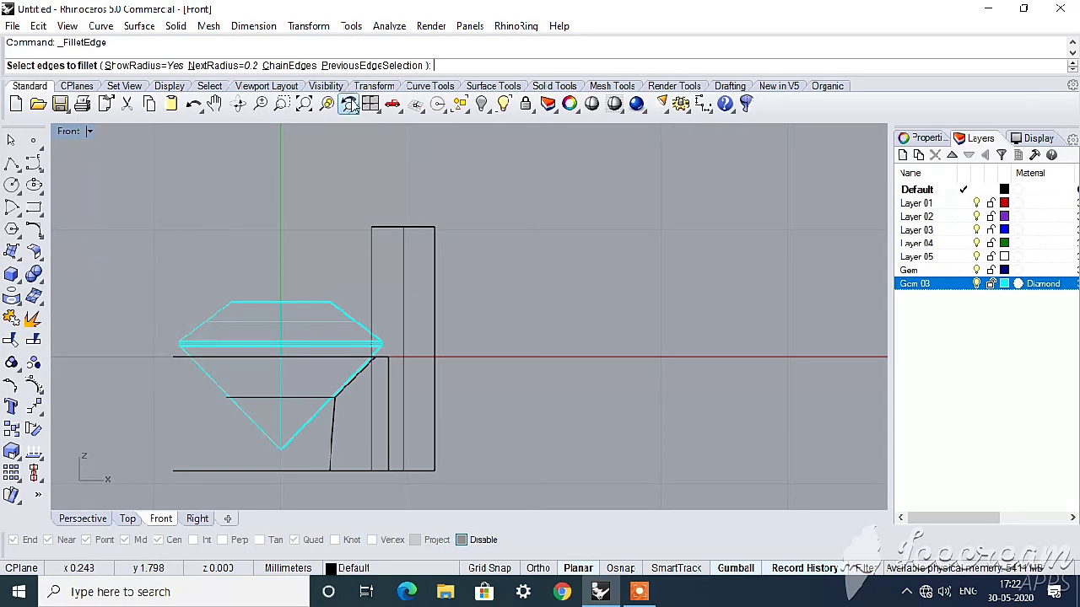
pyautogui.click(369, 103)
pyautogui.doubleClick(497, 133)
pyautogui.scroll(-5, 382, 293)
pyautogui.moveTo(382, 293)
pyautogui.mouseDown(button='right')
pyautogui.moveTo(442, 415)
pyautogui.moveTo(559, 374)
pyautogui.moveTo(490, 235)
pyautogui.mouseUp(button='right')
pyautogui.scroll(4, 490, 226)
pyautogui.moveTo(491, 220); pyautogui.dragTo(607, 277)
pyautogui.rightClick(496, 209)
pyautogui.moveTo(494, 205)
pyautogui.mouseDown()
pyautogui.moveTo(614, 304)
pyautogui.moveTo(610, 287)
pyautogui.mouseUp()
pyautogui.press('Return')
pyautogui.moveTo(615, 285)
pyautogui.mouseDown(button='right')
pyautogui.moveTo(525, 289)
pyautogui.moveTo(626, 292)
pyautogui.mouseUp(button='right')
pyautogui.hotkey('ctrl', 'z')
# - Fillet the prong's top edge with a 0.2 radius
pyautogui.click(32, 280)
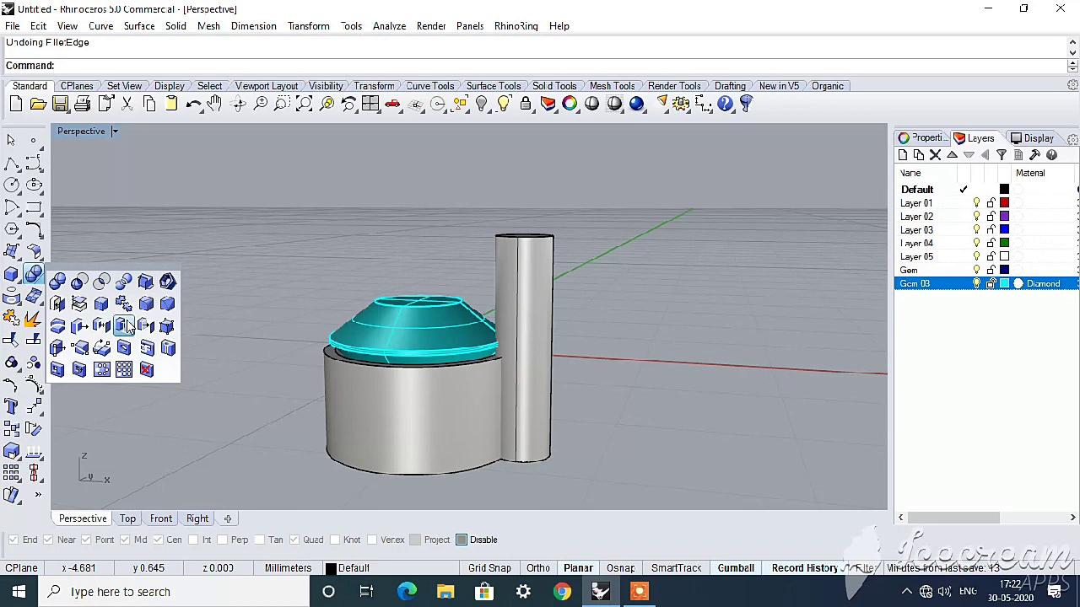
pyautogui.click(146, 305)
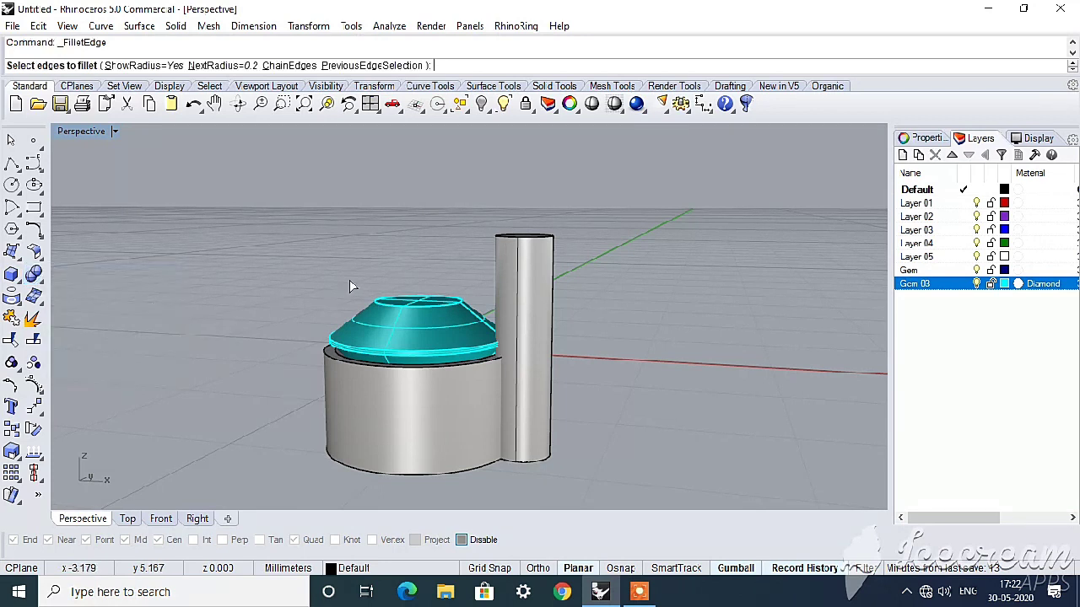
pyautogui.click(203, 66)
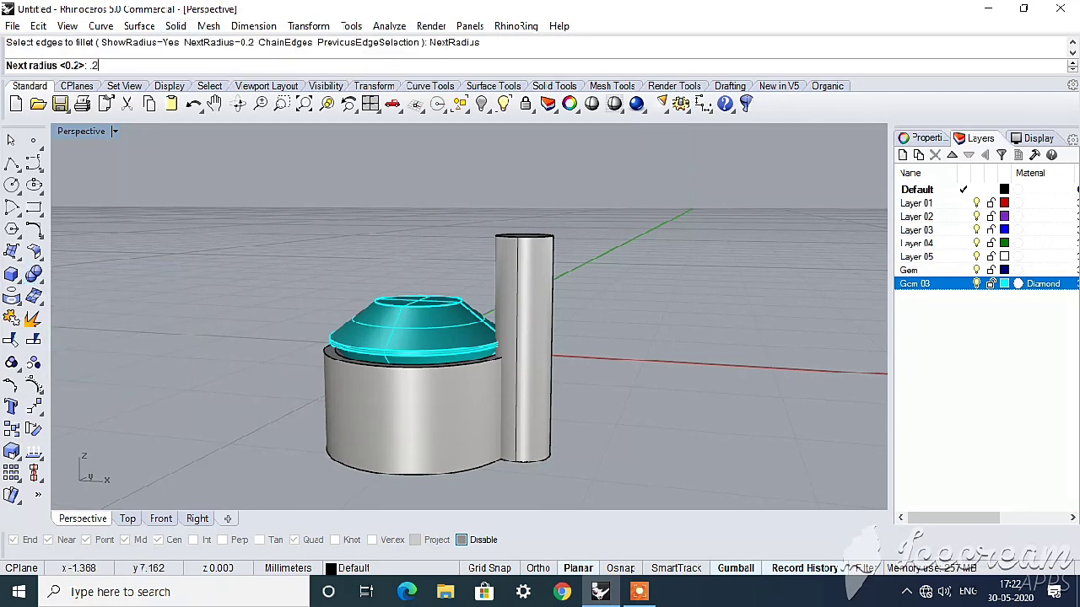
pyautogui.press('Return')
pyautogui.click(527, 237)
pyautogui.press('Return')
pyautogui.moveTo(582, 254)
pyautogui.mouseDown(button='right')
pyautogui.moveTo(493, 384)
pyautogui.moveTo(360, 430)
pyautogui.moveTo(365, 405)
pyautogui.mouseUp(button='right')
pyautogui.click(492, 384)
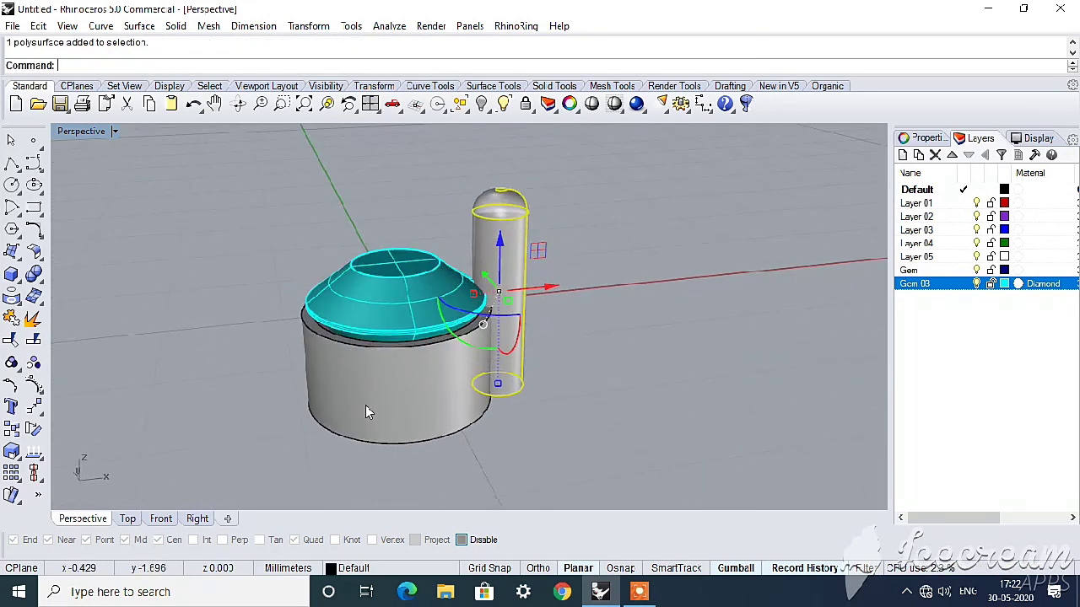
# - Polar-array the prong into four copies around the origin over 360°
pyautogui.click(31, 386)
pyautogui.click(81, 464)
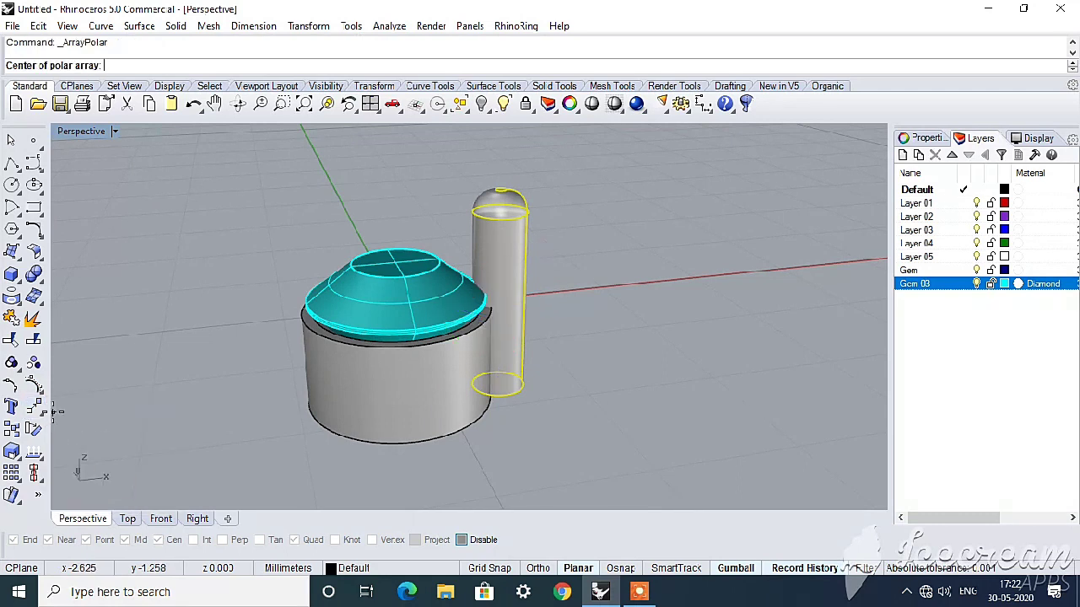
pyautogui.write('0')
pyautogui.press('Return')
pyautogui.press('Return')
pyautogui.press('Return')
pyautogui.press('Return')
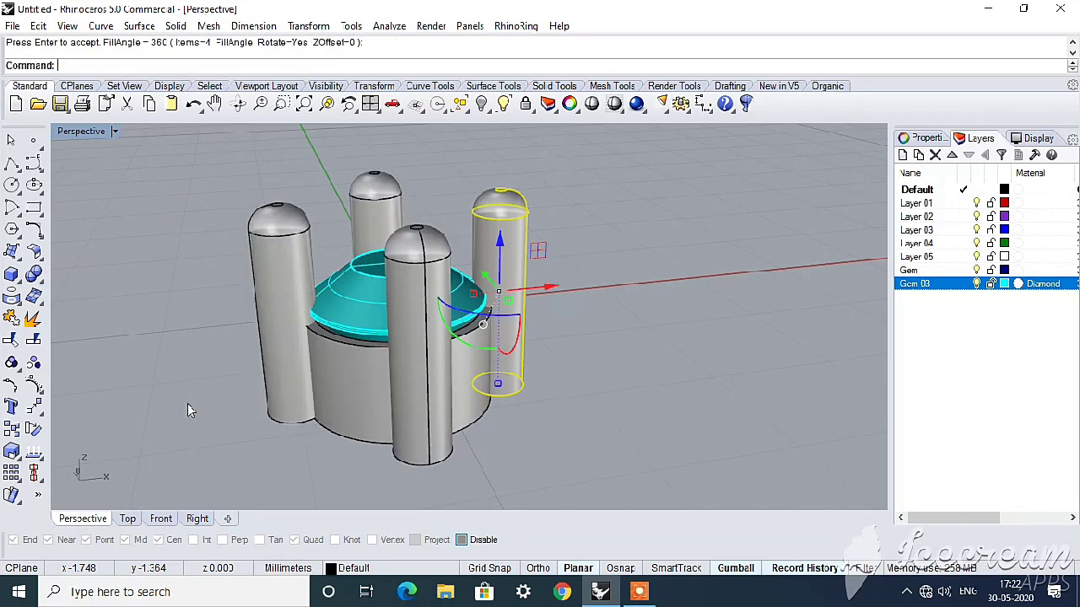
pyautogui.press('Escape')
pyautogui.moveTo(171, 321); pyautogui.dragTo(270, 396, button='right')
pyautogui.press('Return')
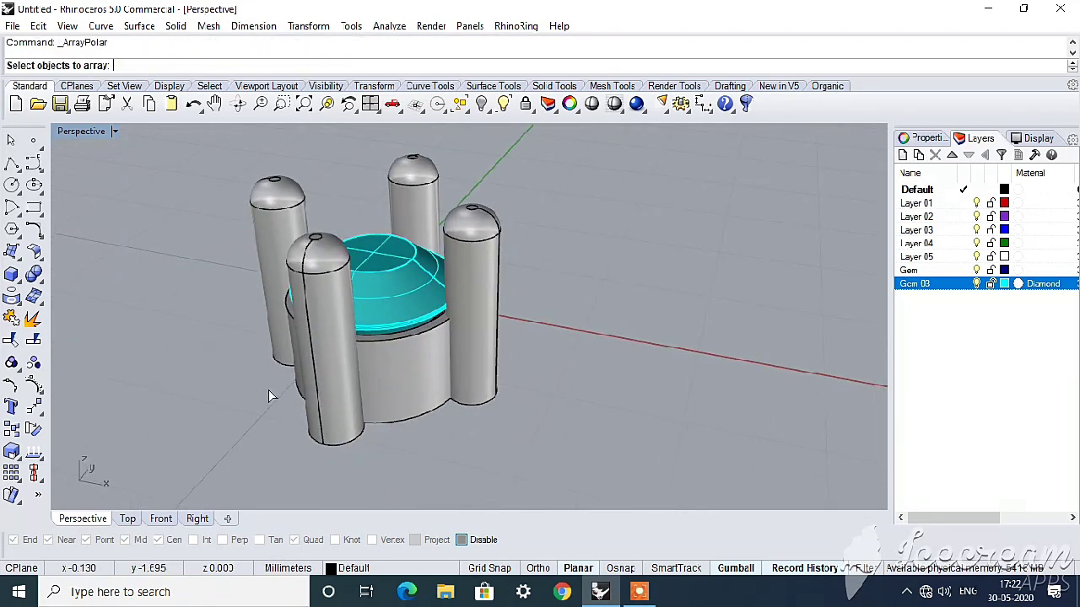
pyautogui.moveTo(414, 313)
pyautogui.mouseDown(button='right')
pyautogui.moveTo(449, 436)
pyautogui.moveTo(413, 496)
pyautogui.moveTo(388, 129)
pyautogui.moveTo(304, 254)
pyautogui.moveTo(461, 429)
pyautogui.moveTo(341, 323)
pyautogui.moveTo(384, 279)
pyautogui.mouseUp(button='right')
pyautogui.press('Escape')
pyautogui.click(384, 279)
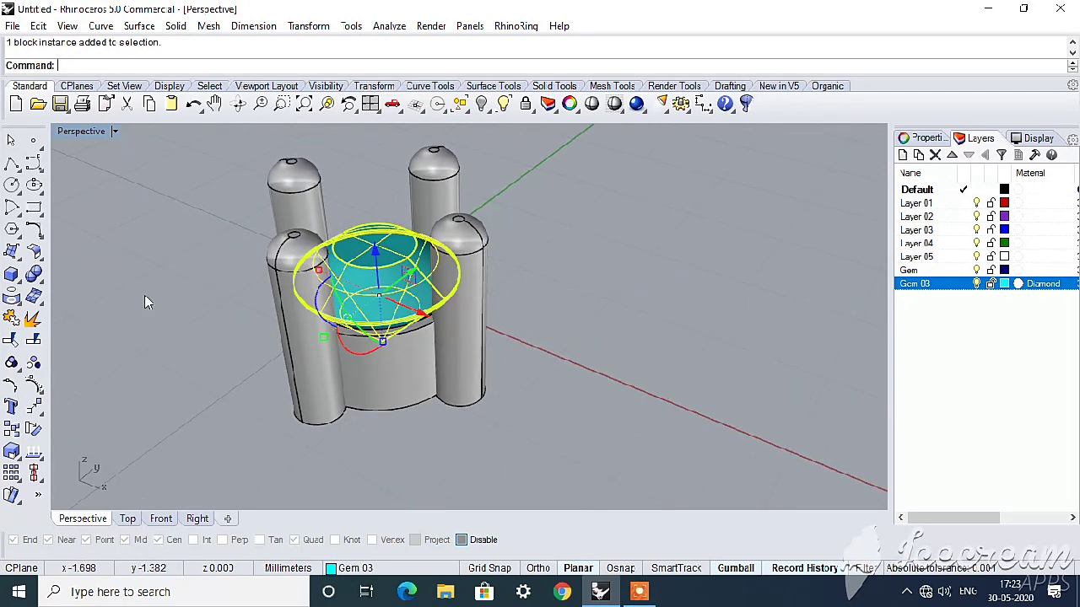
pyautogui.click(34, 319)
pyautogui.click(298, 201)
pyautogui.keyDown('shift'); pyautogui.click(422, 253); pyautogui.keyUp('shift')
pyautogui.keyDown('shift'); pyautogui.click(467, 297); pyautogui.keyUp('shift')
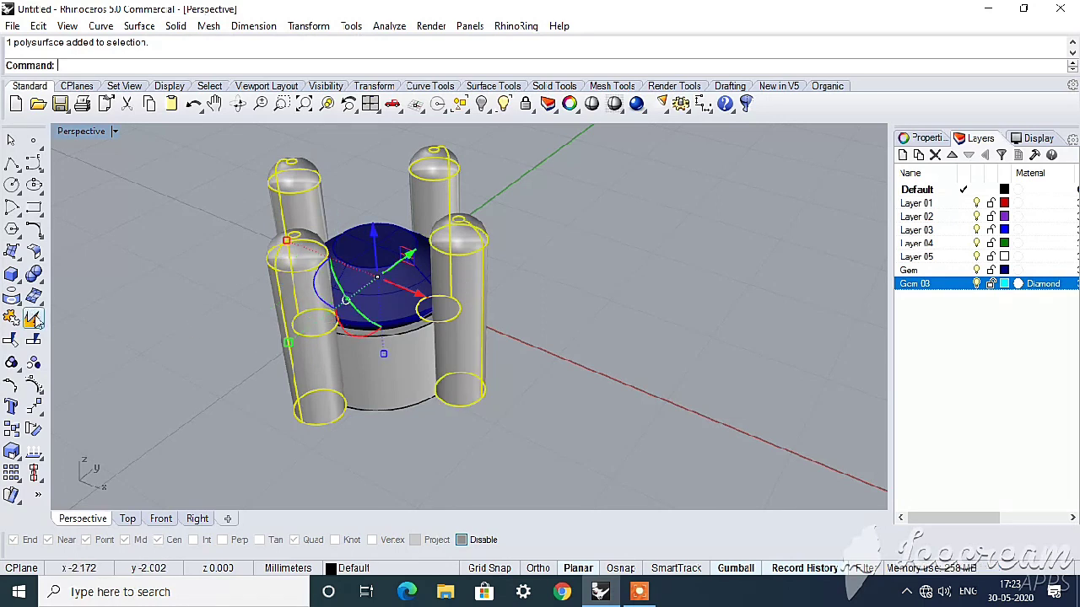
pyautogui.click(33, 316)
pyautogui.click(80, 303)
pyautogui.click(384, 253)
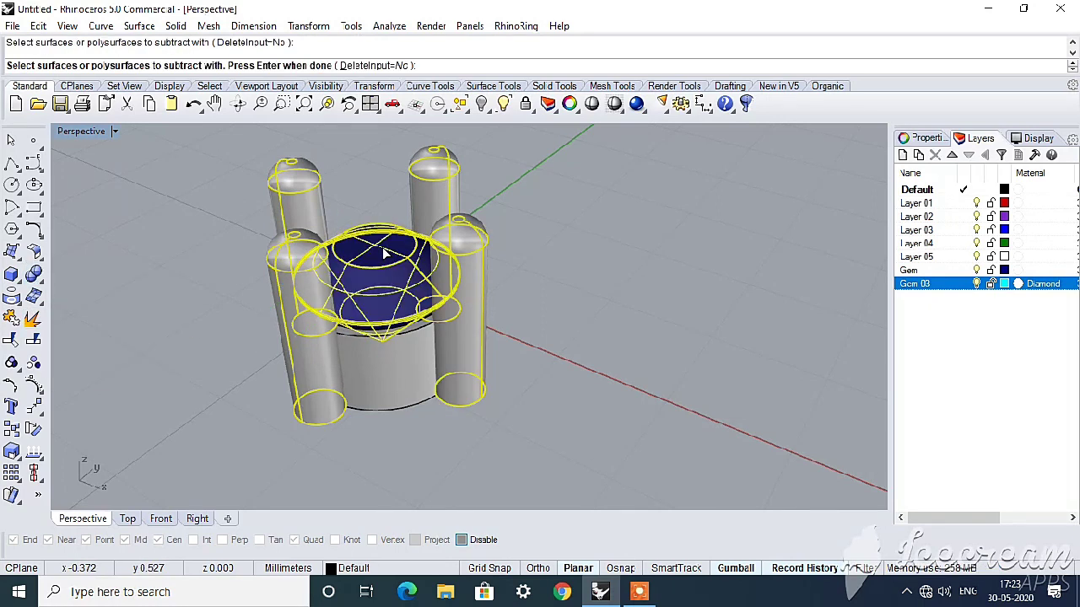
pyautogui.press('Return')
pyautogui.moveTo(384, 253)
pyautogui.mouseDown(button='right')
pyautogui.moveTo(549, 217)
pyautogui.moveTo(397, 258)
pyautogui.moveTo(422, 278)
pyautogui.mouseUp(button='right')
pyautogui.click(436, 343)
pyautogui.keyDown('shift'); pyautogui.click(354, 341); pyautogui.keyUp('shift')
pyautogui.keyDown('shift'); pyautogui.click(313, 309); pyautogui.keyUp('shift')
pyautogui.keyDown('shift'); pyautogui.click(350, 175); pyautogui.keyUp('shift')
pyautogui.keyDown('shift'); pyautogui.click(479, 211); pyautogui.keyUp('shift')
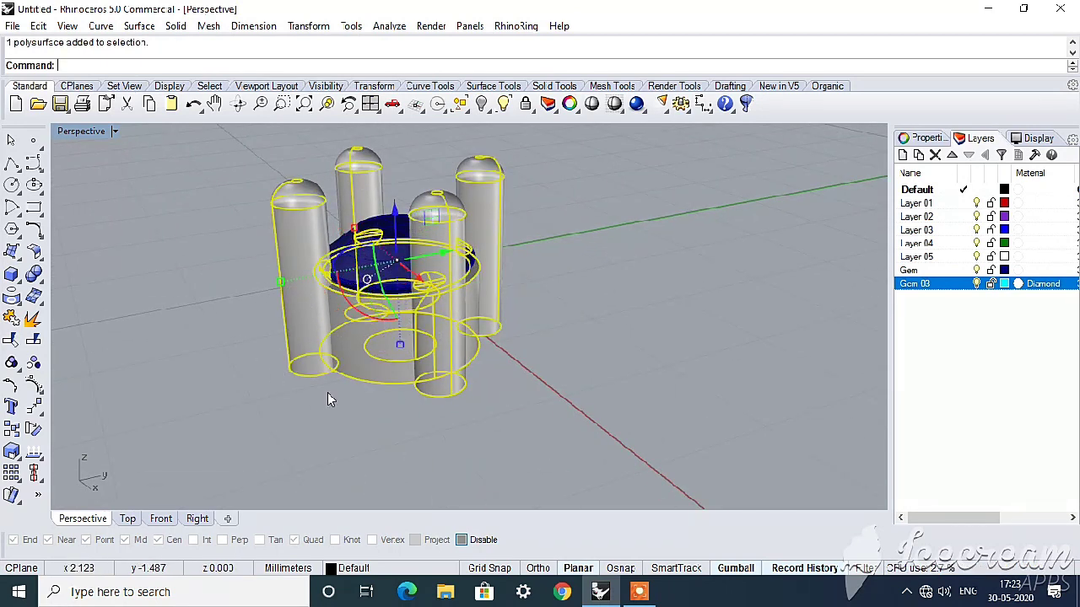
pyautogui.hotkey('ctrl', 'c')
pyautogui.press('Escape')
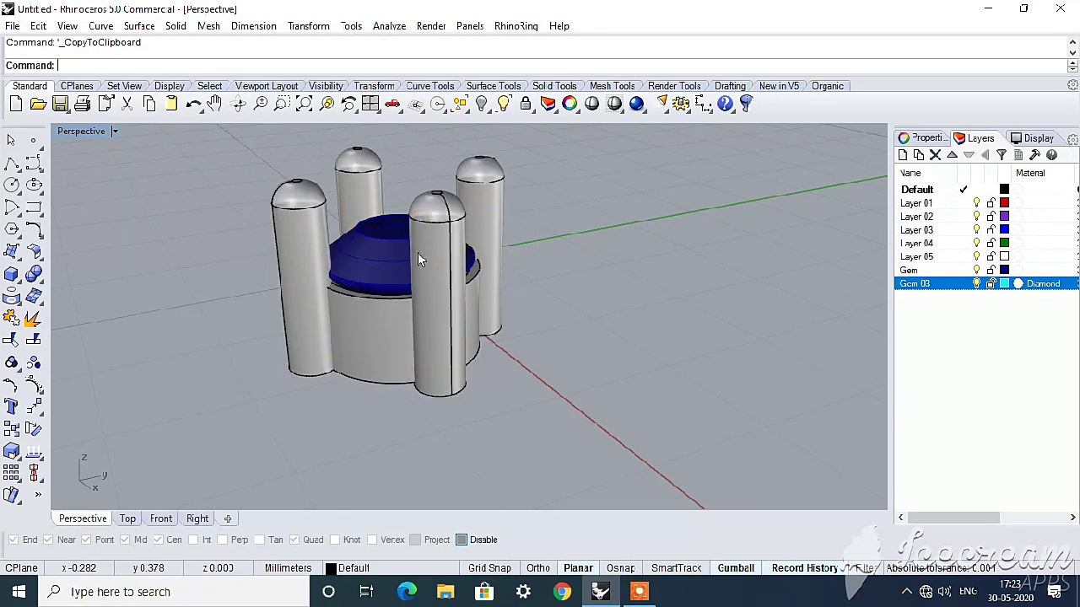
pyautogui.hotkey('ctrl', 'z')
pyautogui.hotkey('ctrl', 'z')
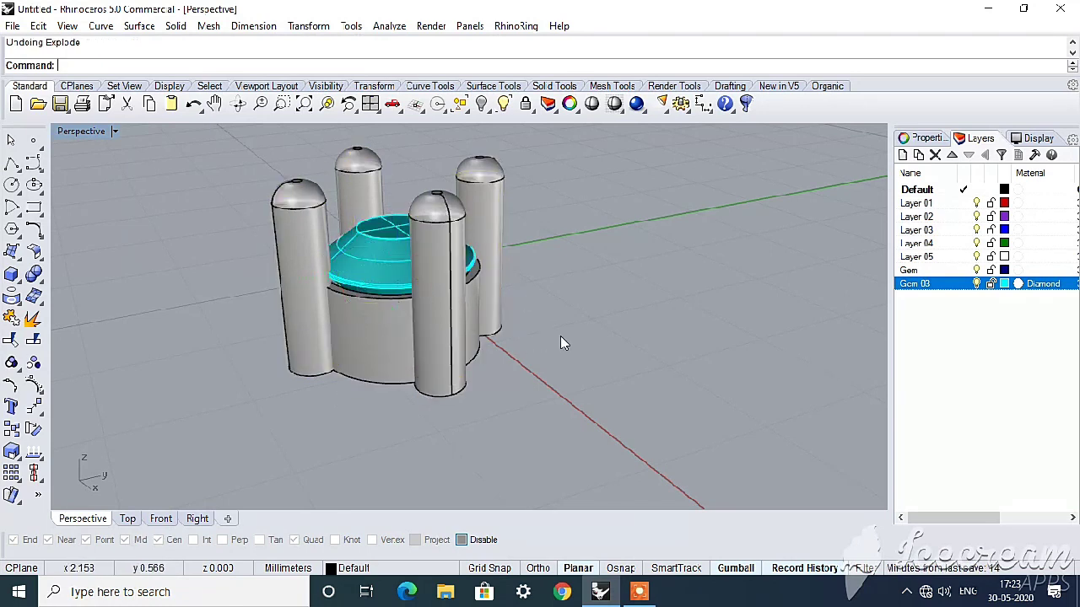
pyautogui.click(407, 342)
pyautogui.keyDown('shift'); pyautogui.click(321, 207); pyautogui.keyUp('shift')
pyautogui.keyDown('shift'); pyautogui.click(358, 181); pyautogui.keyUp('shift')
pyautogui.keyDown('shift'); pyautogui.click(481, 194); pyautogui.keyUp('shift')
pyautogui.keyDown('shift'); pyautogui.click(444, 241); pyautogui.keyUp('shift')
pyautogui.press('Delete')
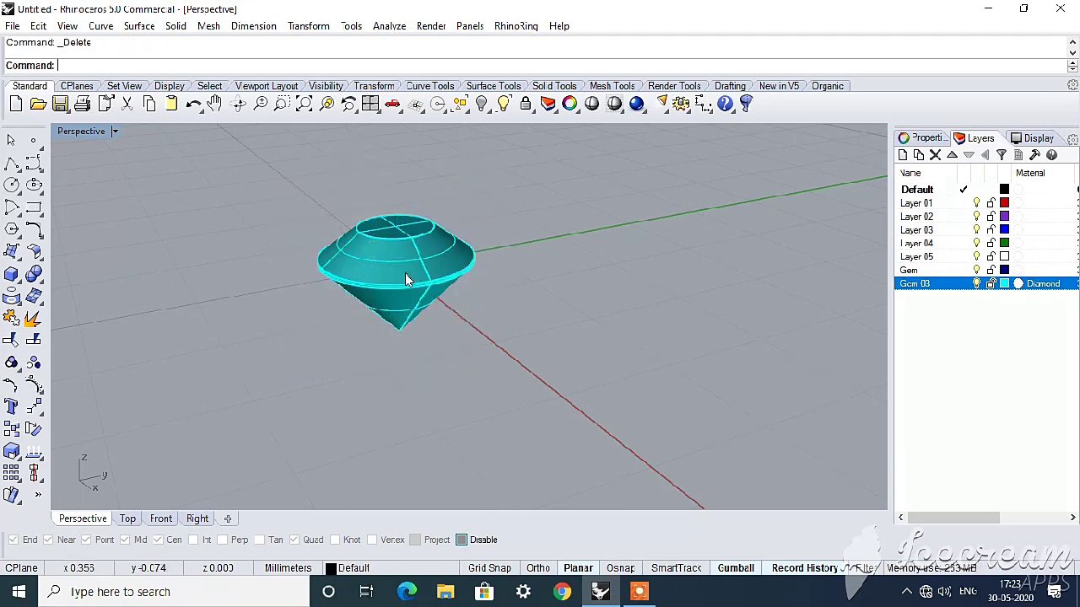
pyautogui.hotkey('ctrl', 'z')
pyautogui.click(295, 270)
pyautogui.click(371, 253)
pyautogui.click(503, 103)
pyautogui.moveTo(421, 253)
pyautogui.mouseDown(button='right')
pyautogui.moveTo(237, 258)
pyautogui.moveTo(534, 318)
pyautogui.moveTo(217, 270)
pyautogui.moveTo(662, 256)
pyautogui.moveTo(641, 275)
pyautogui.moveTo(471, 239)
pyautogui.moveTo(598, 386)
pyautogui.mouseUp(button='right')
pyautogui.hotkey('ctrl', 'alt', 'h')
pyautogui.scroll(-3, 470, 239)
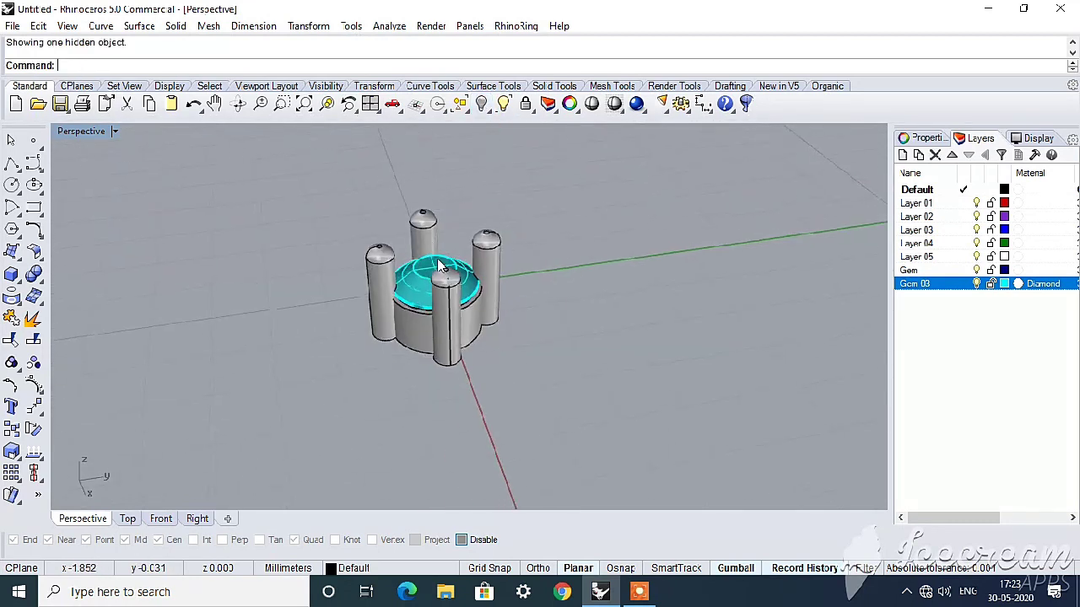
# - Window-select the diamond, bezel and four prongs and combine them into one group
pyautogui.moveTo(361, 241); pyautogui.dragTo(315, 226)
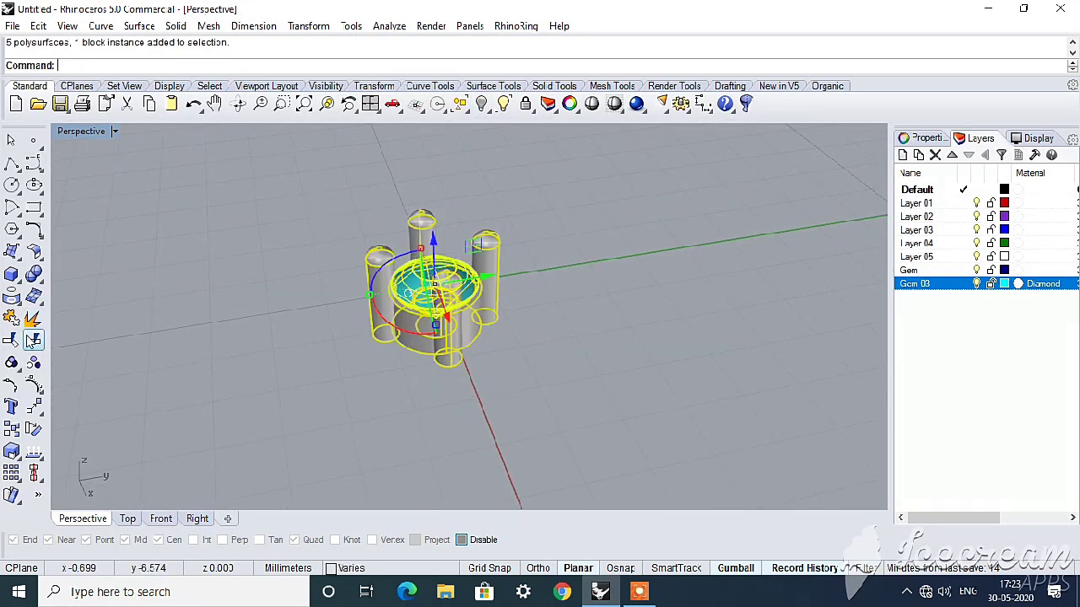
pyautogui.click(13, 366)
pyautogui.click(346, 268)
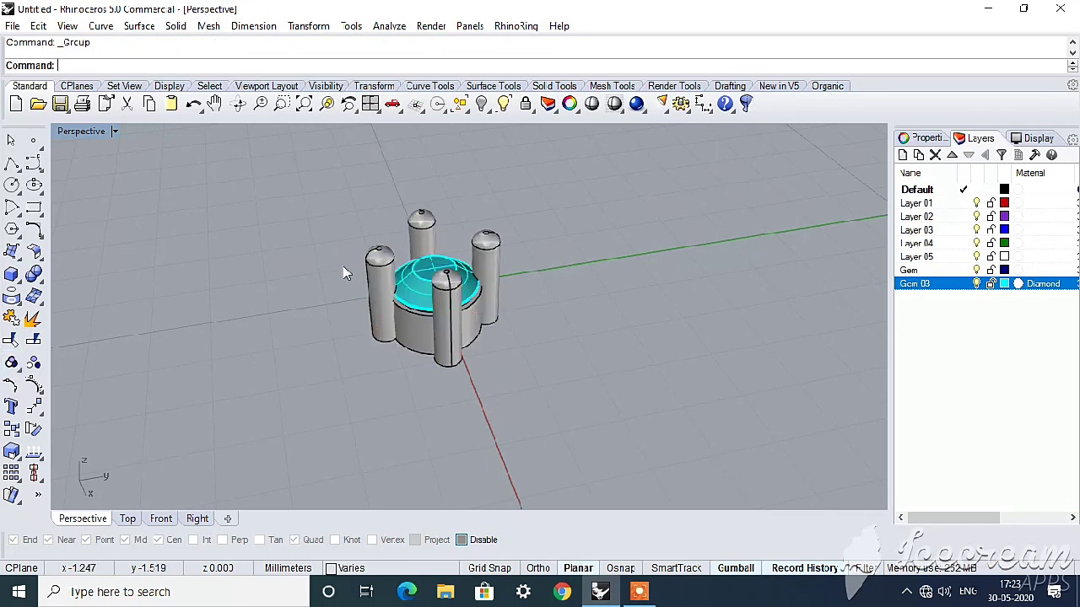
# - Reselect the grouped setting and display it in a maximized Top viewport
pyautogui.moveTo(313, 170); pyautogui.dragTo(585, 365)
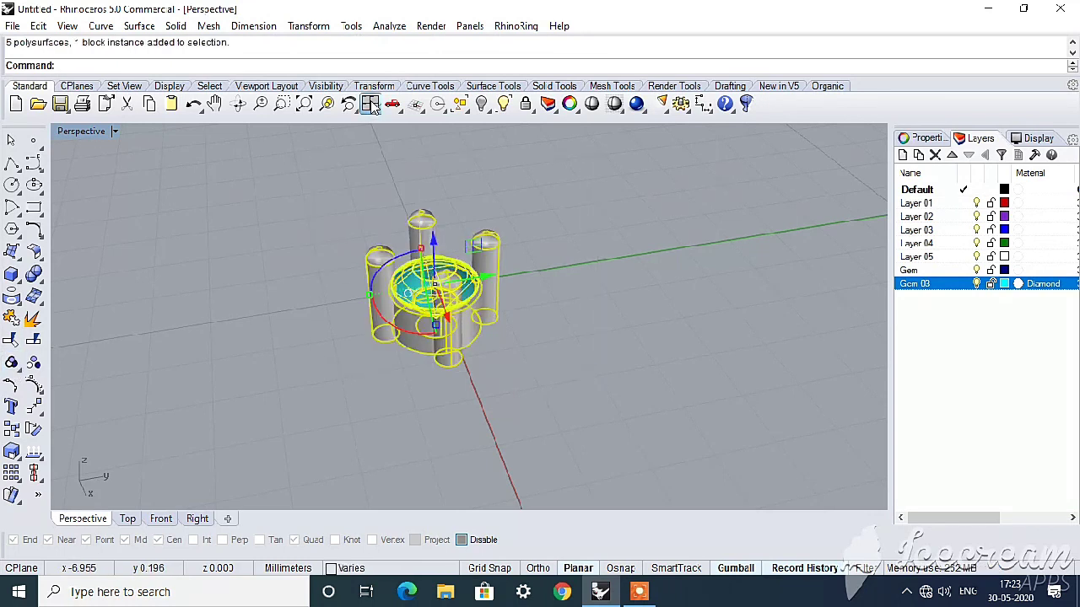
pyautogui.click(372, 104)
pyautogui.doubleClick(66, 132)
pyautogui.scroll(-3, 359, 329)
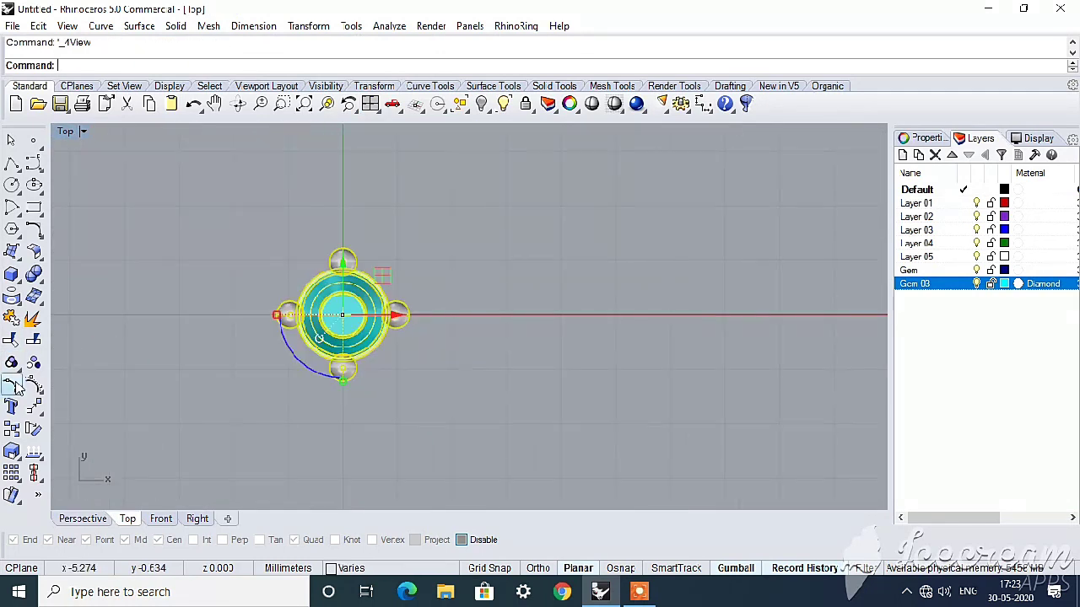